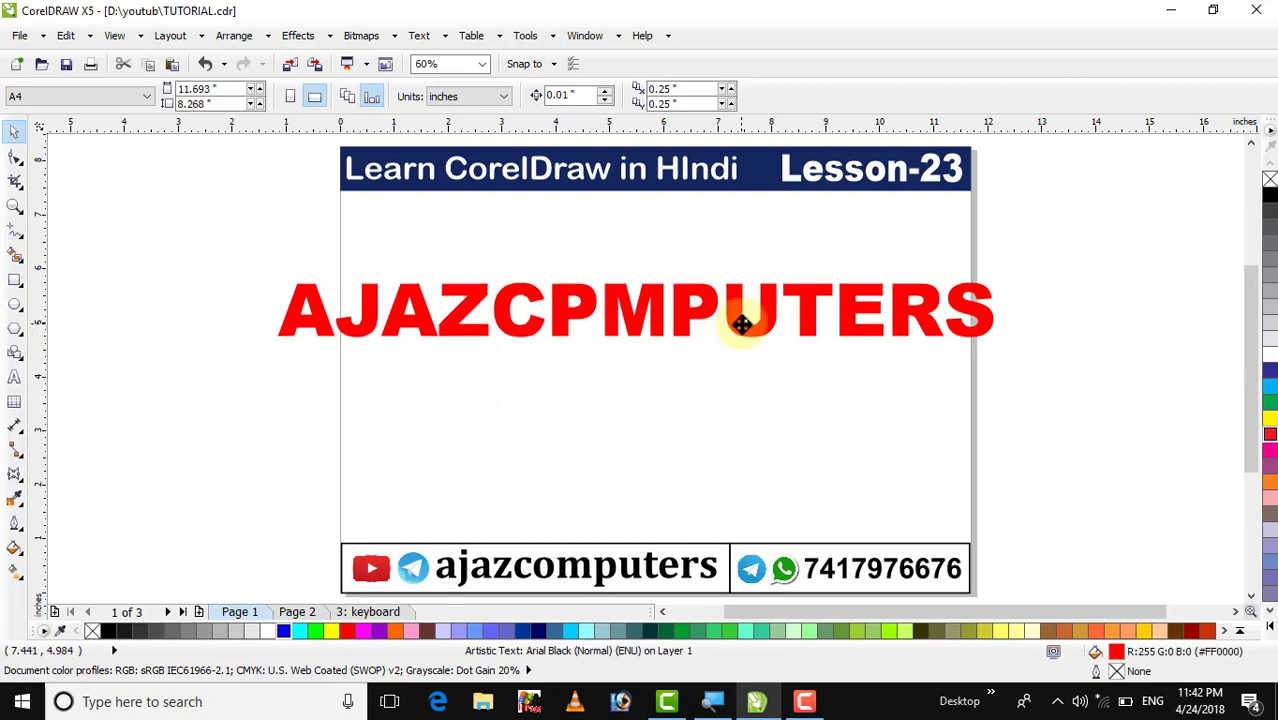
# Move the red AJAZCPMPUTERS text down the page and enlarge it to about 15.66 by 1.18 inches
pyautogui.moveTo(637, 325); pyautogui.dragTo(636, 397)
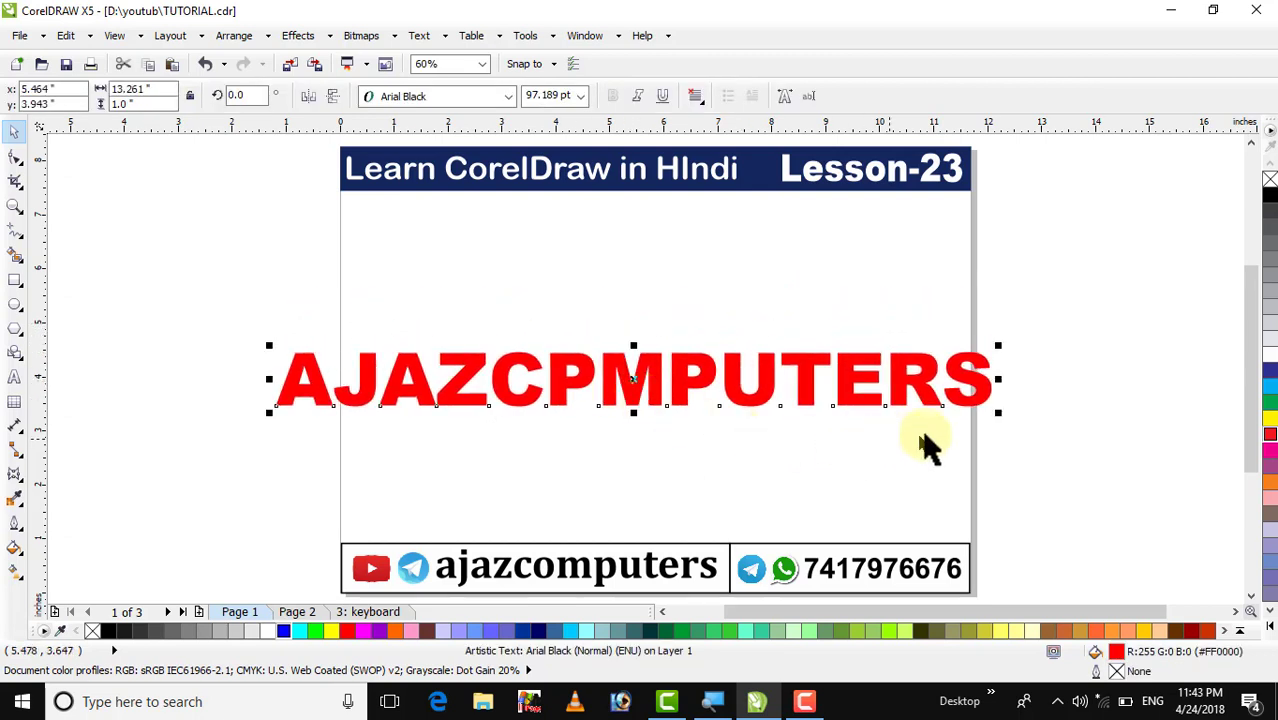
pyautogui.moveTo(1001, 414); pyautogui.dragTo(1066, 478)
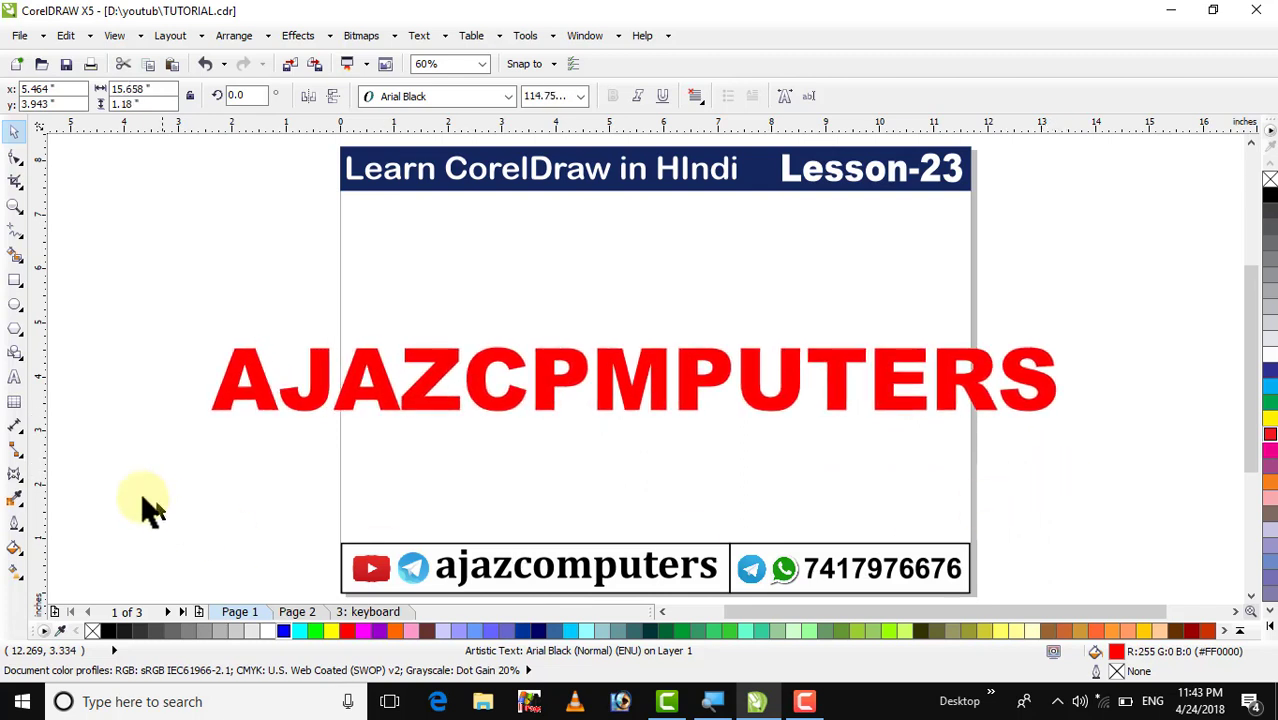
# Try a Straight Line envelope on the red text by pulling its top and bottom middle nodes outward, undoing each change
pyautogui.click(14, 474)
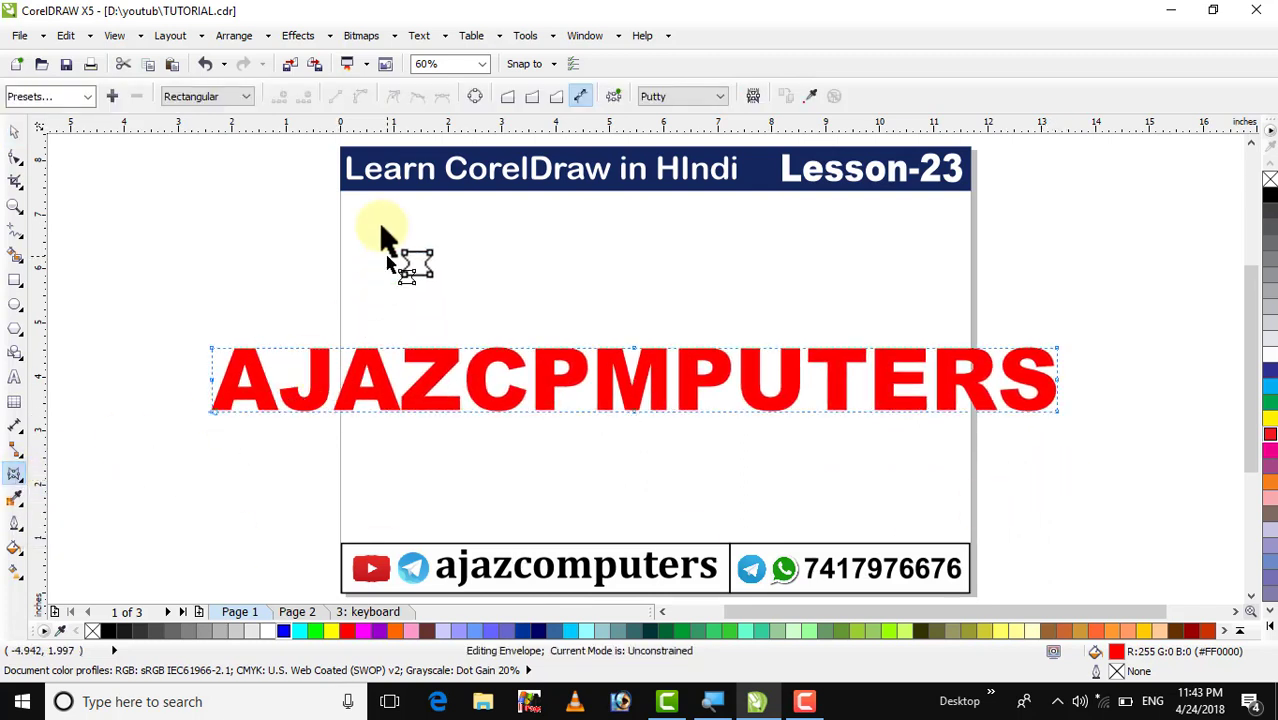
pyautogui.click(505, 100)
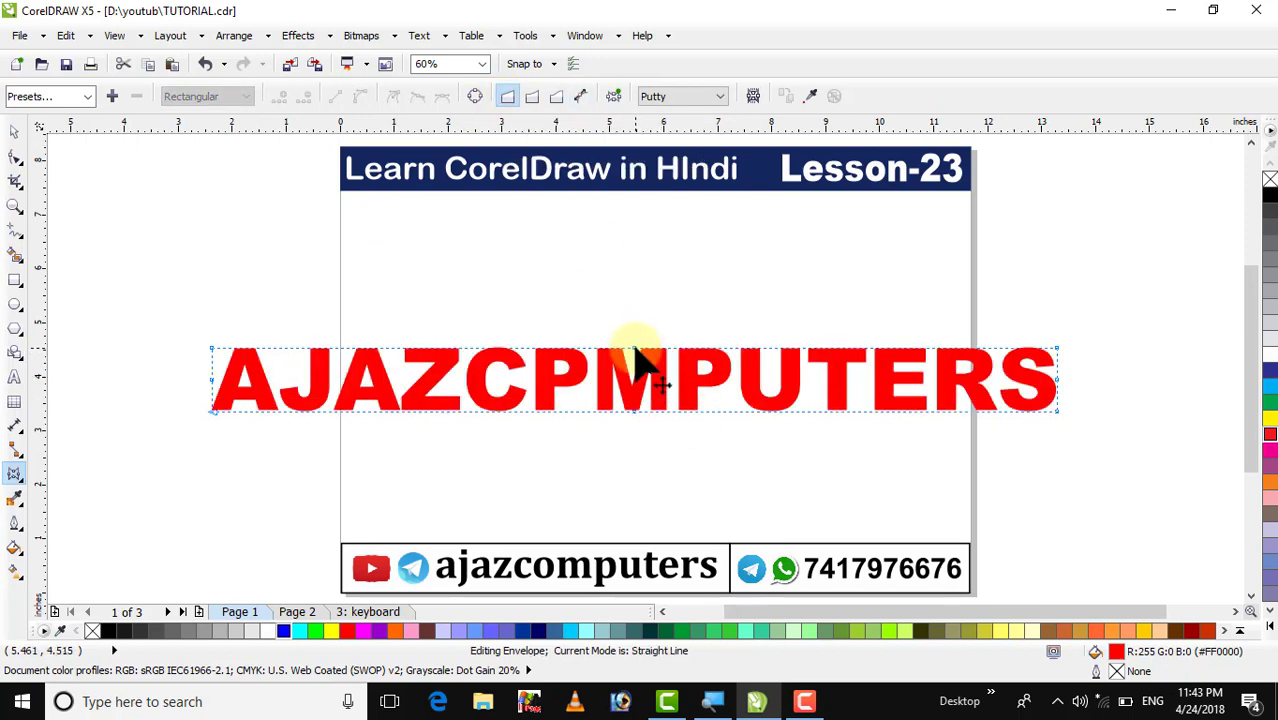
pyautogui.moveTo(634, 349); pyautogui.dragTo(633, 225)
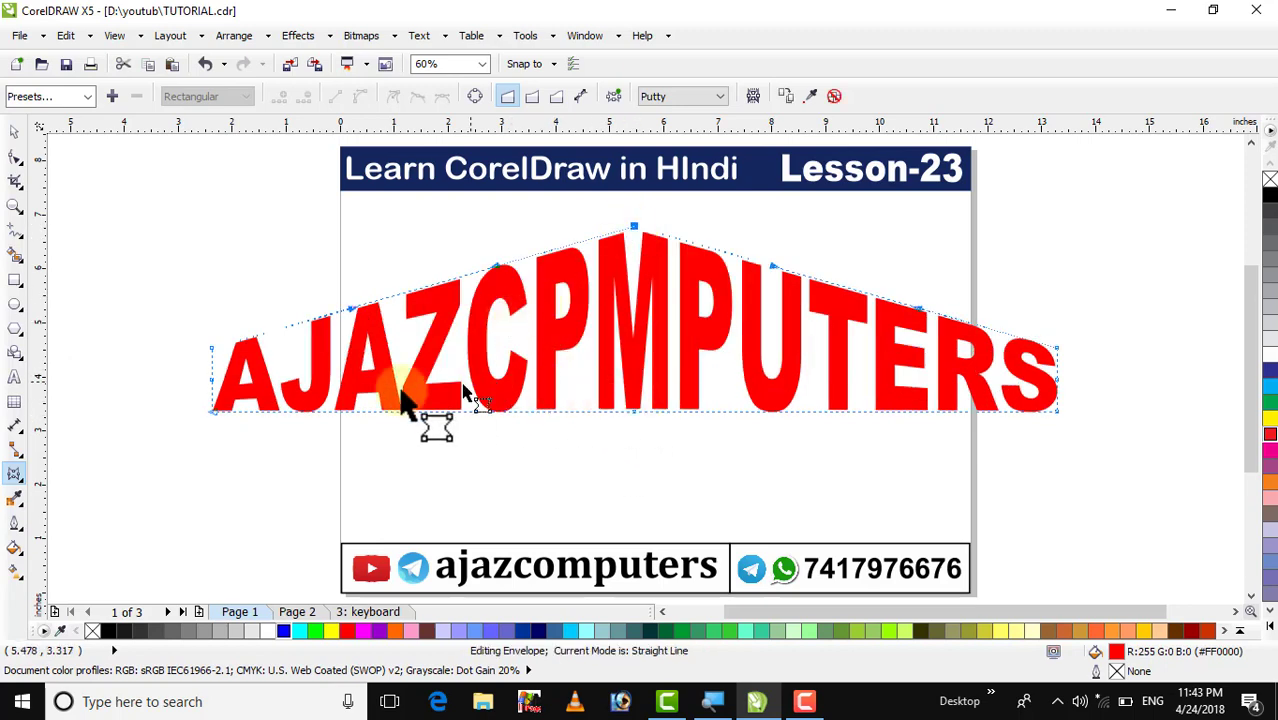
pyautogui.click(633, 432)
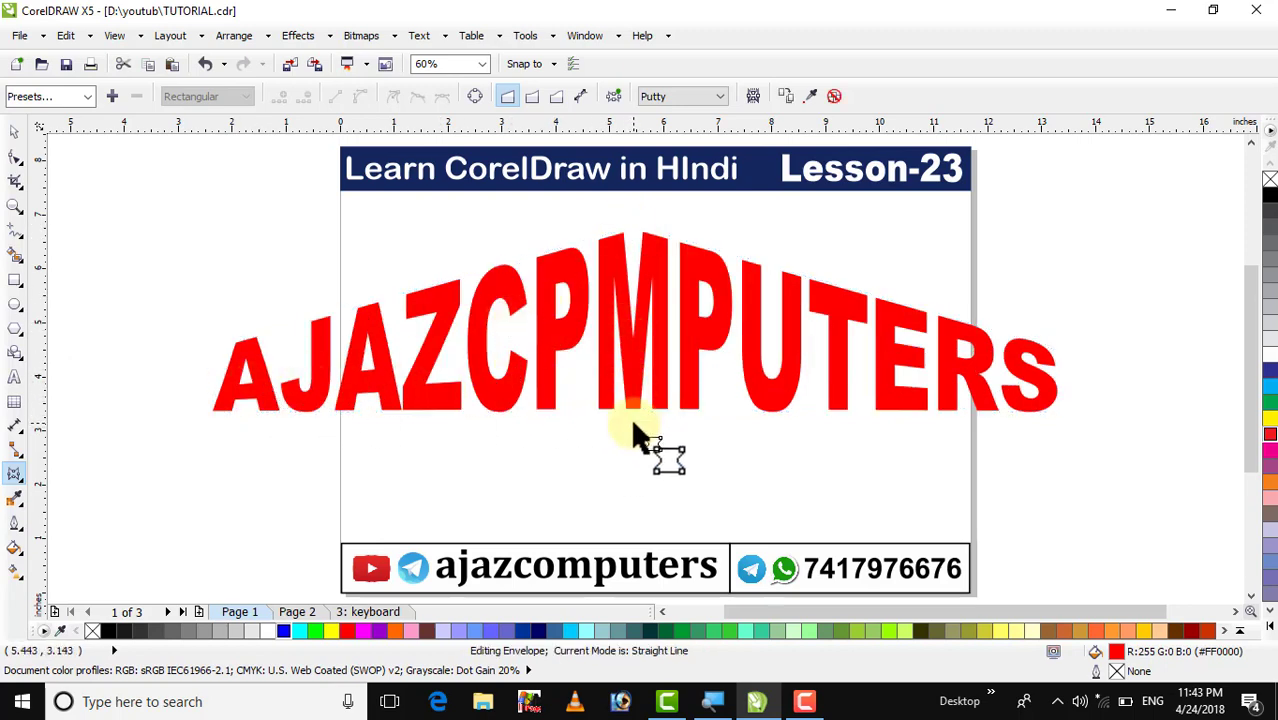
pyautogui.hotkey('ctrl', 'z')
pyautogui.moveTo(632, 411); pyautogui.dragTo(633, 482)
pyautogui.hotkey('ctrl', 'z')
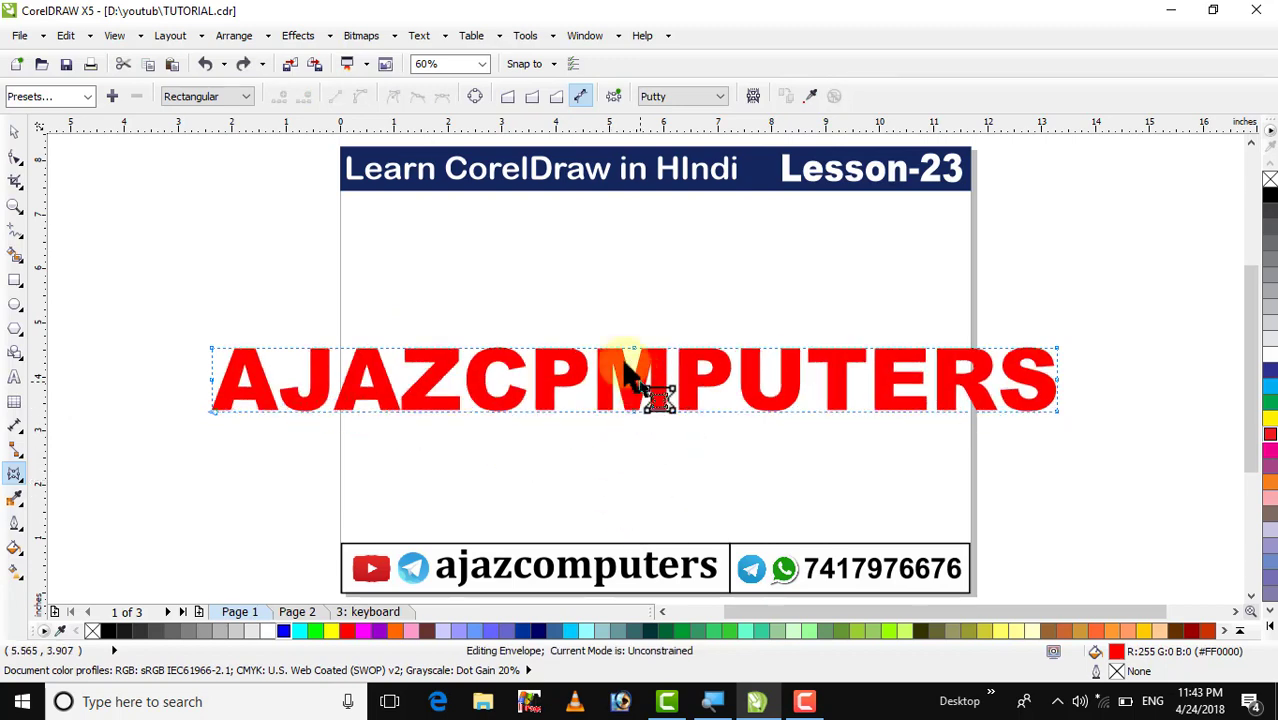
# Try the Straight Line envelope with both edges peaked upward in parallel, then with the edges spread symmetrically apart, undoing both shapes
pyautogui.click(507, 96)
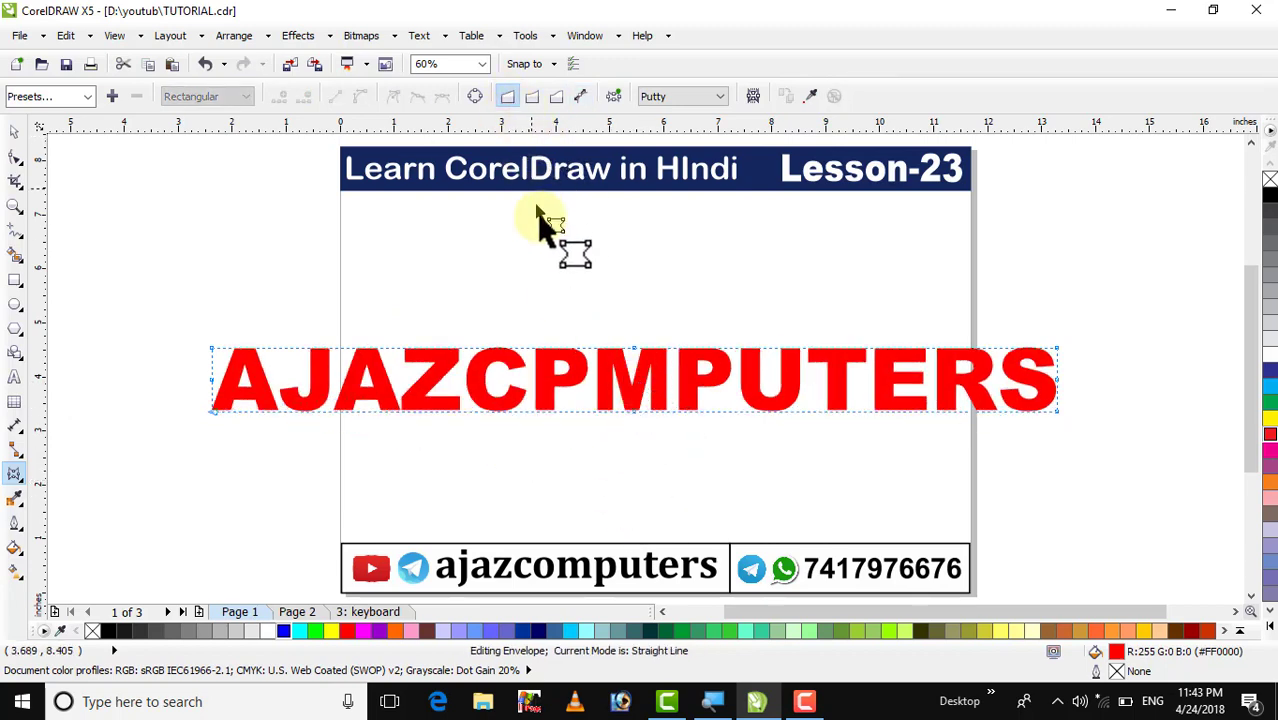
pyautogui.click(629, 410)
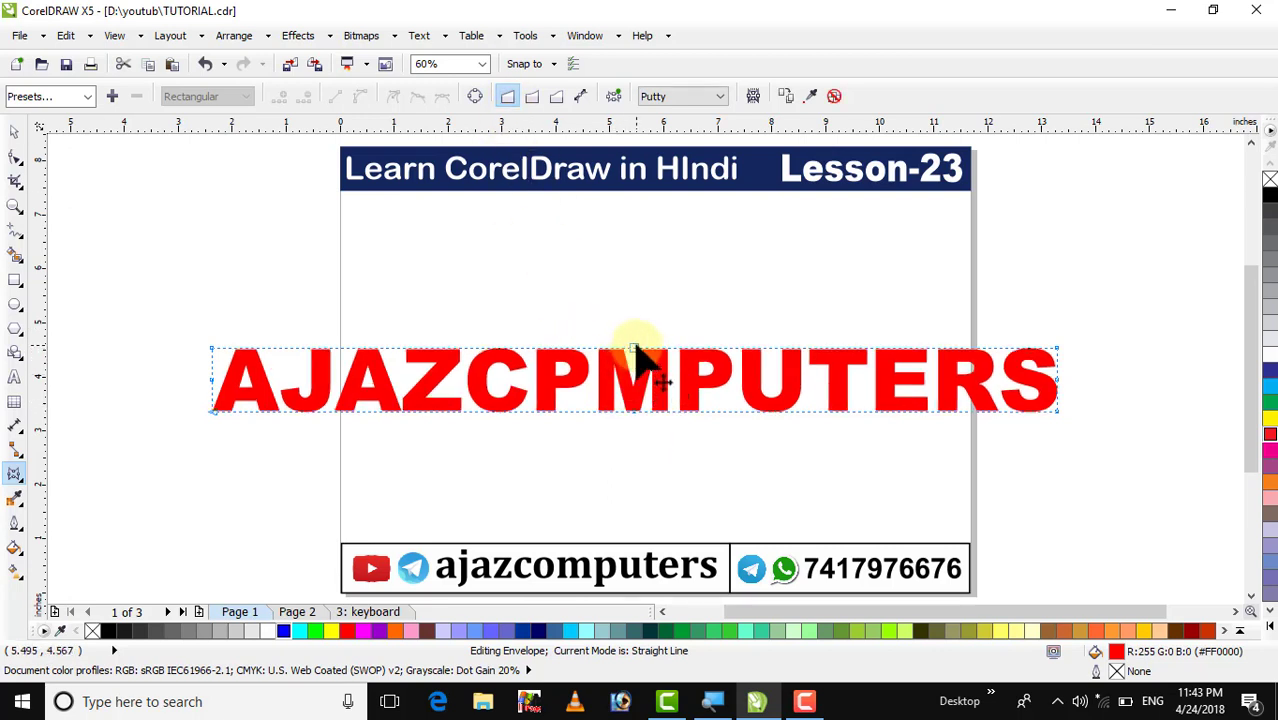
pyautogui.moveTo(634, 349); pyautogui.dragTo(636, 207)
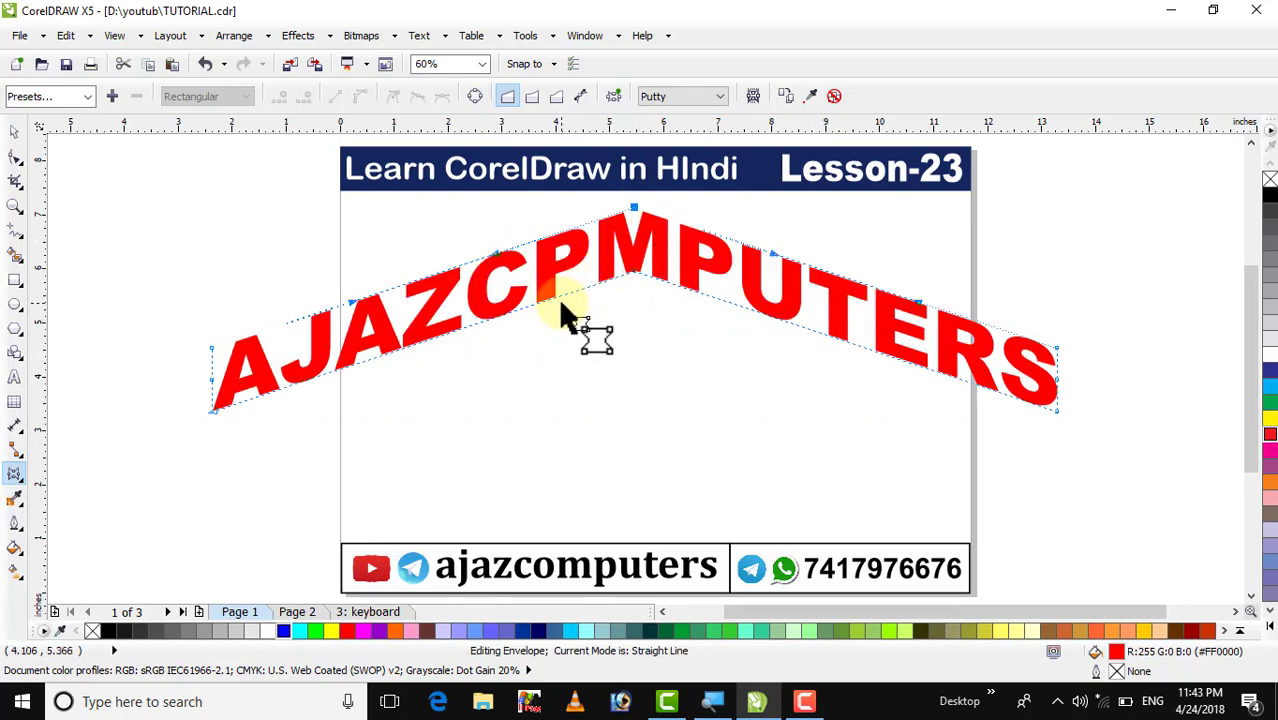
pyautogui.hotkey('ctrl', 'z')
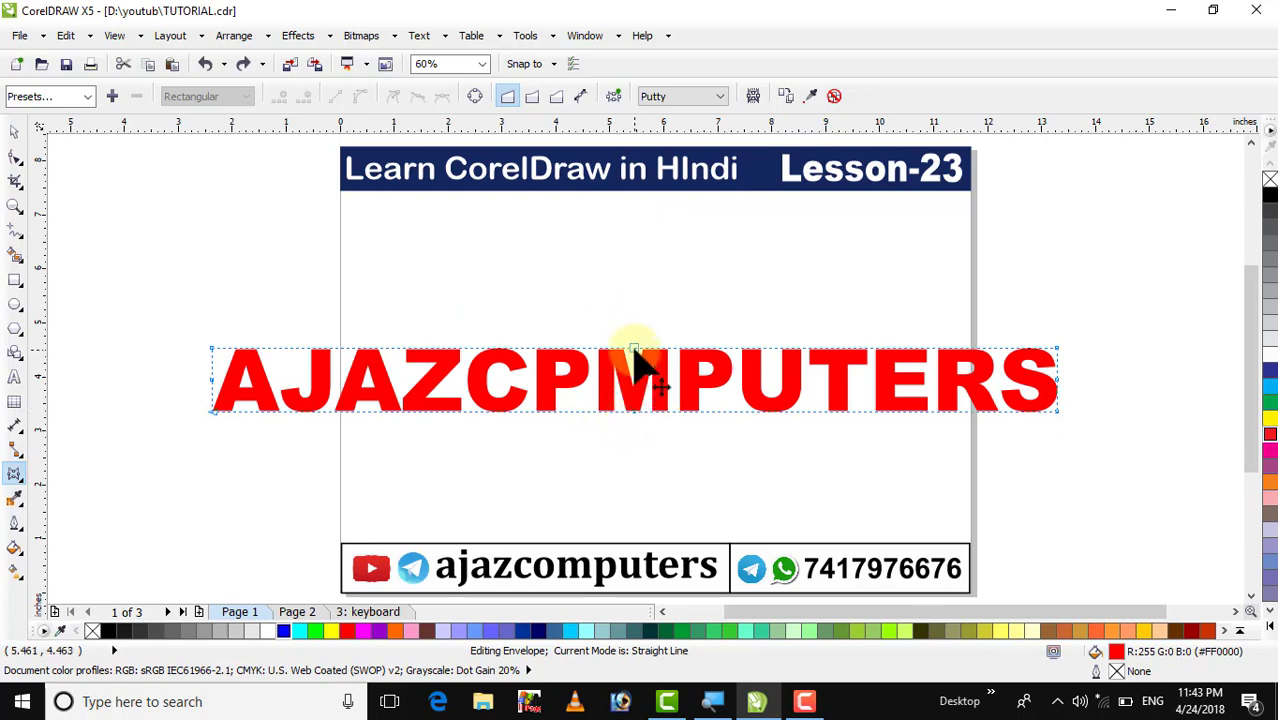
pyautogui.moveTo(634, 348); pyautogui.dragTo(634, 260)
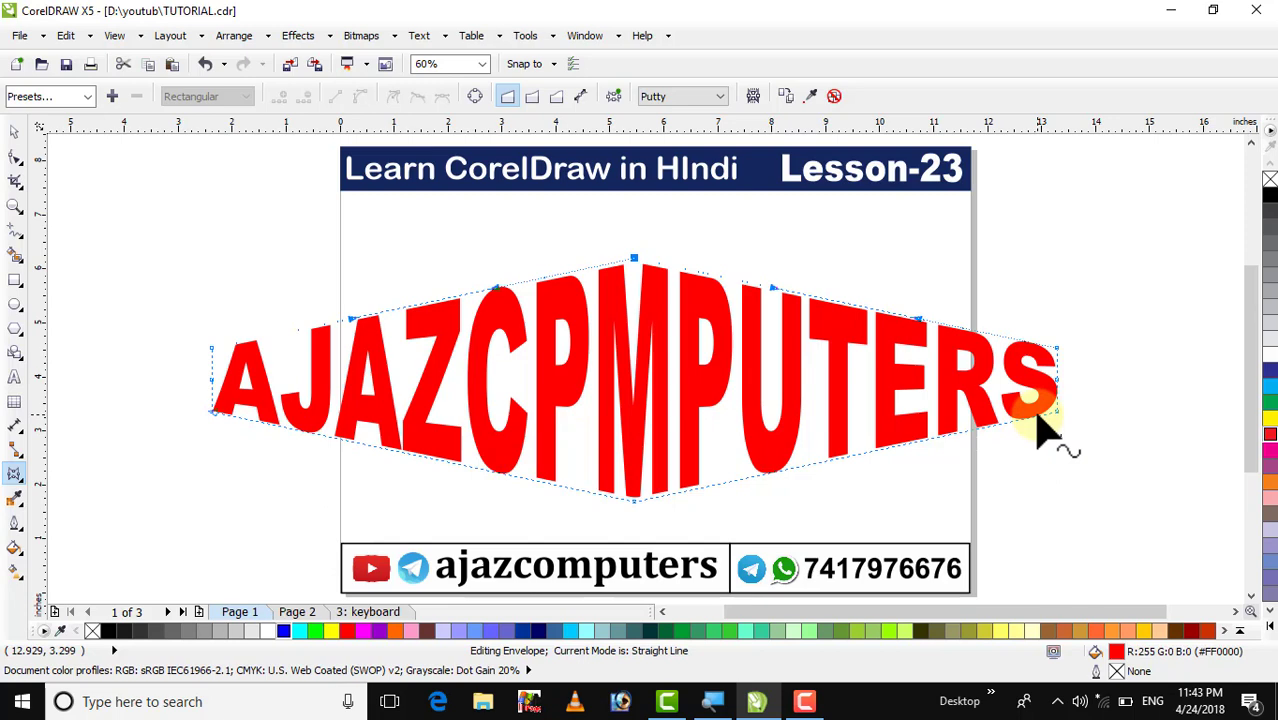
pyautogui.hotkey('ctrl', 'z')
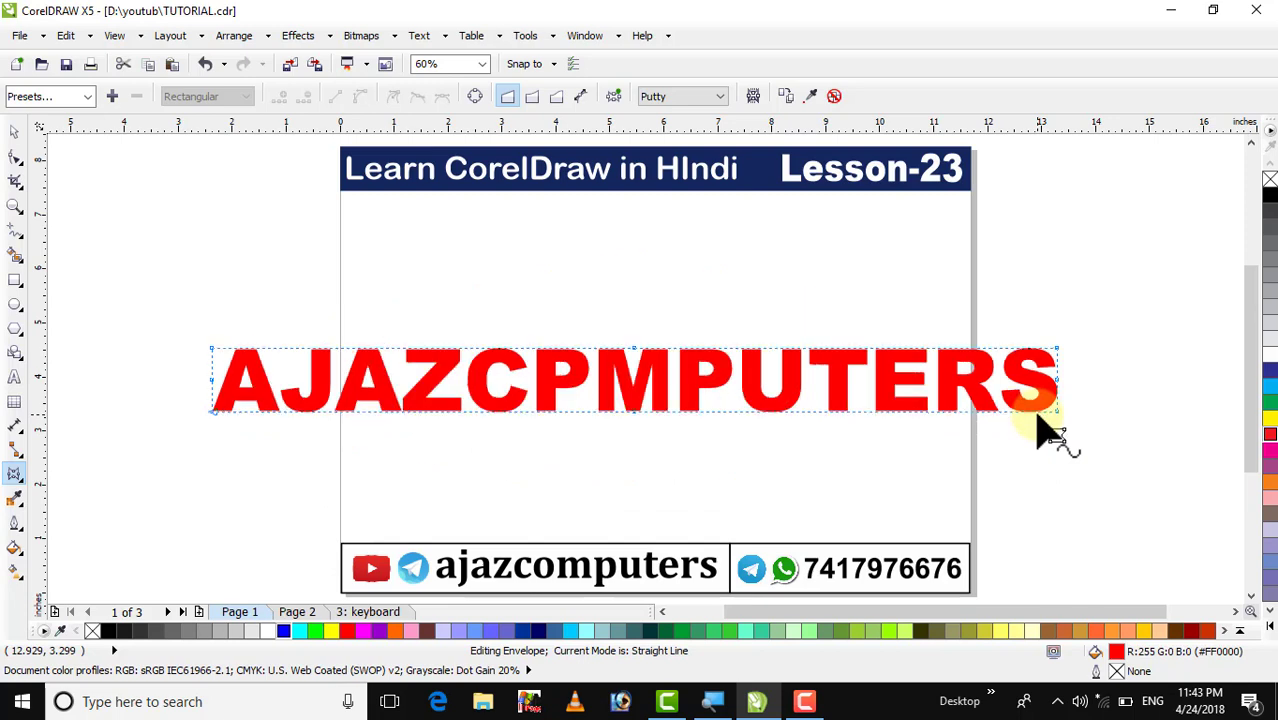
# Try the Single Arc envelope with both edges arched upward in parallel, then bulged symmetrically apart, undoing each shape
pyautogui.click(533, 96)
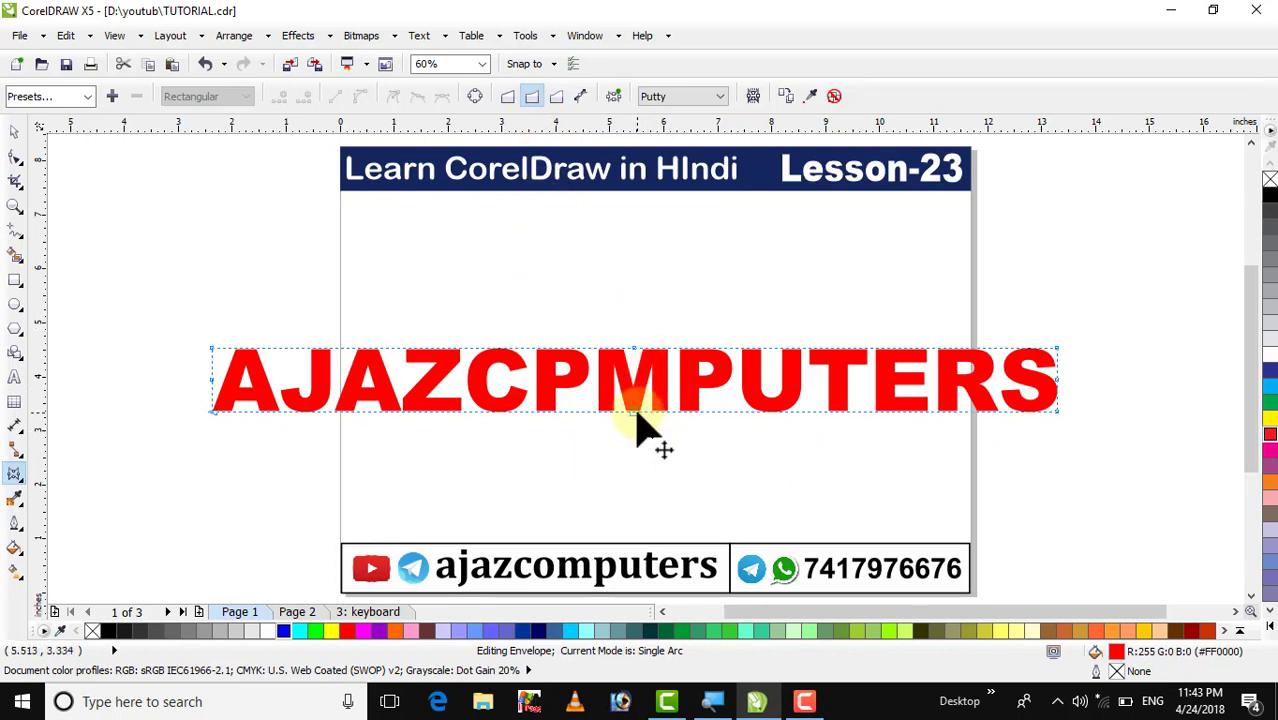
pyautogui.moveTo(634, 413); pyautogui.dragTo(641, 270)
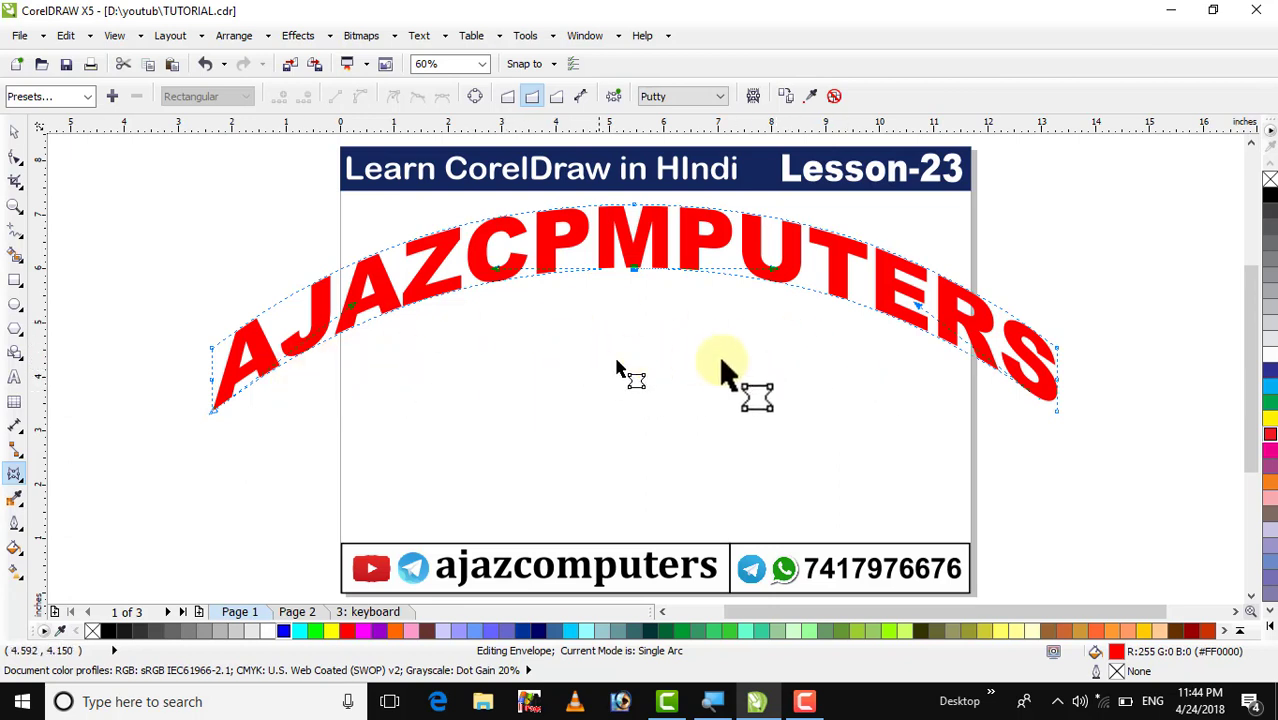
pyautogui.hotkey('ctrl', 'z')
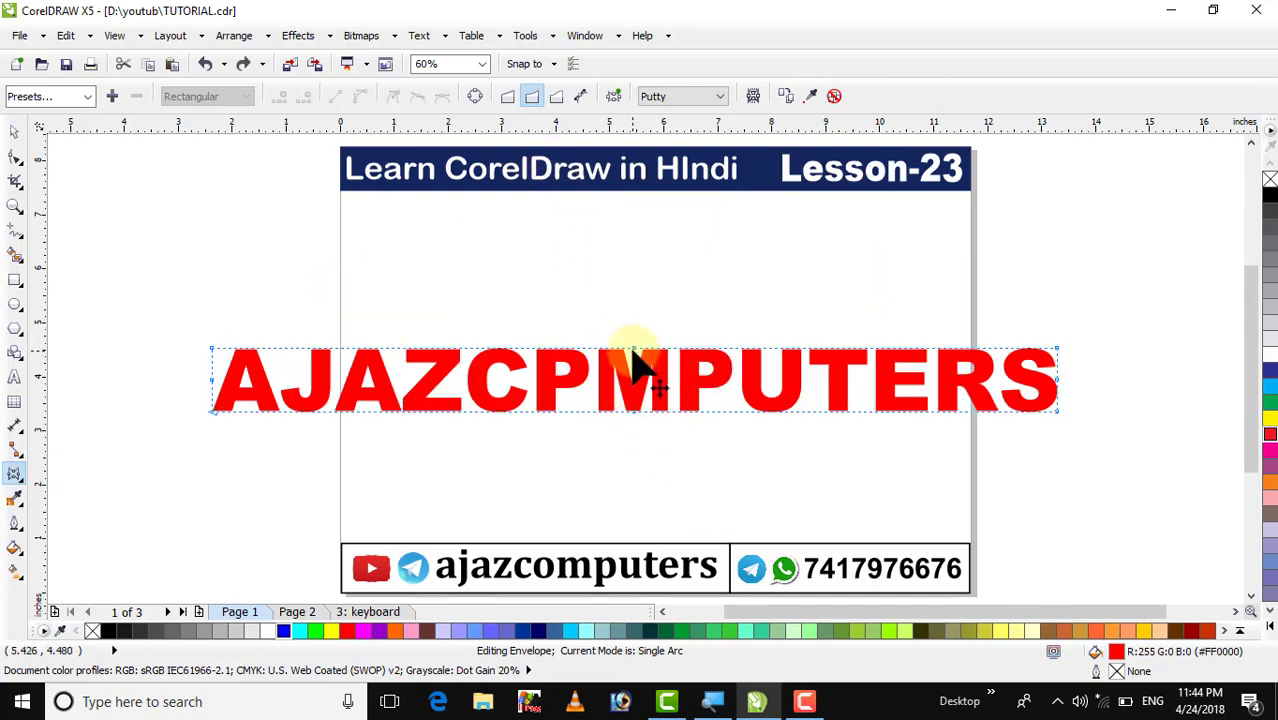
pyautogui.moveTo(633, 350); pyautogui.dragTo(639, 257)
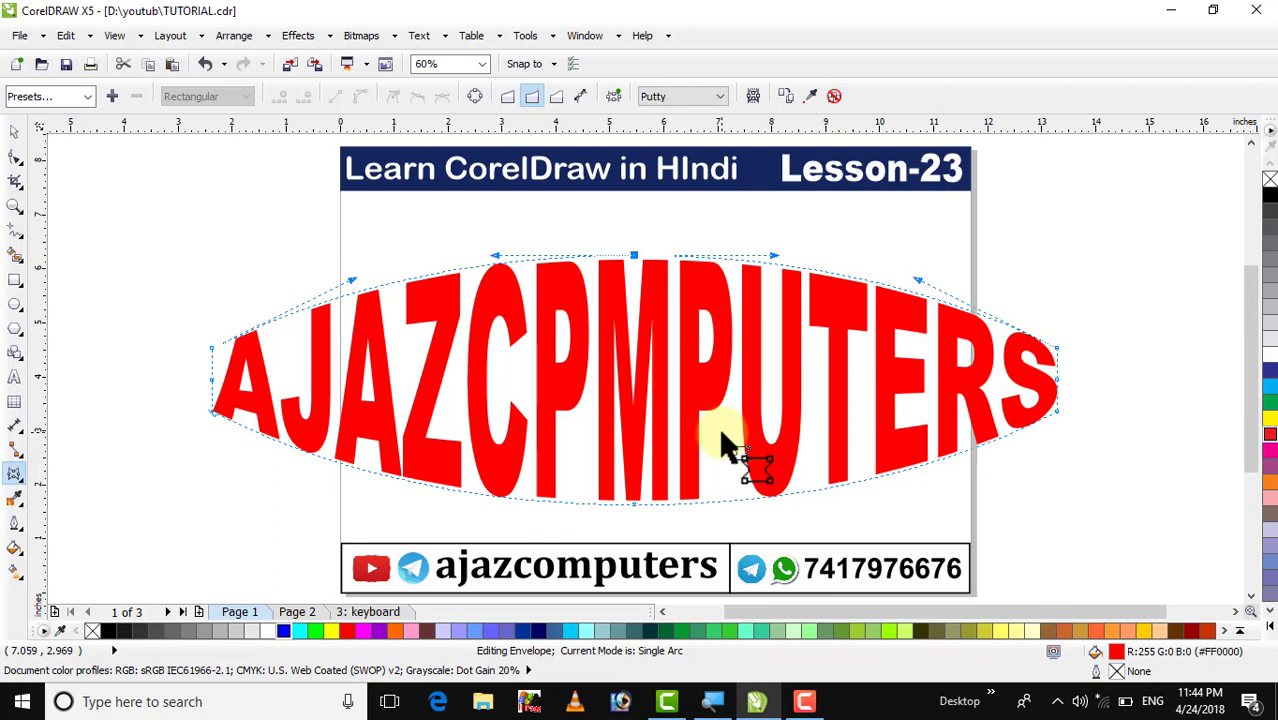
pyautogui.hotkey('ctrl', 'z')
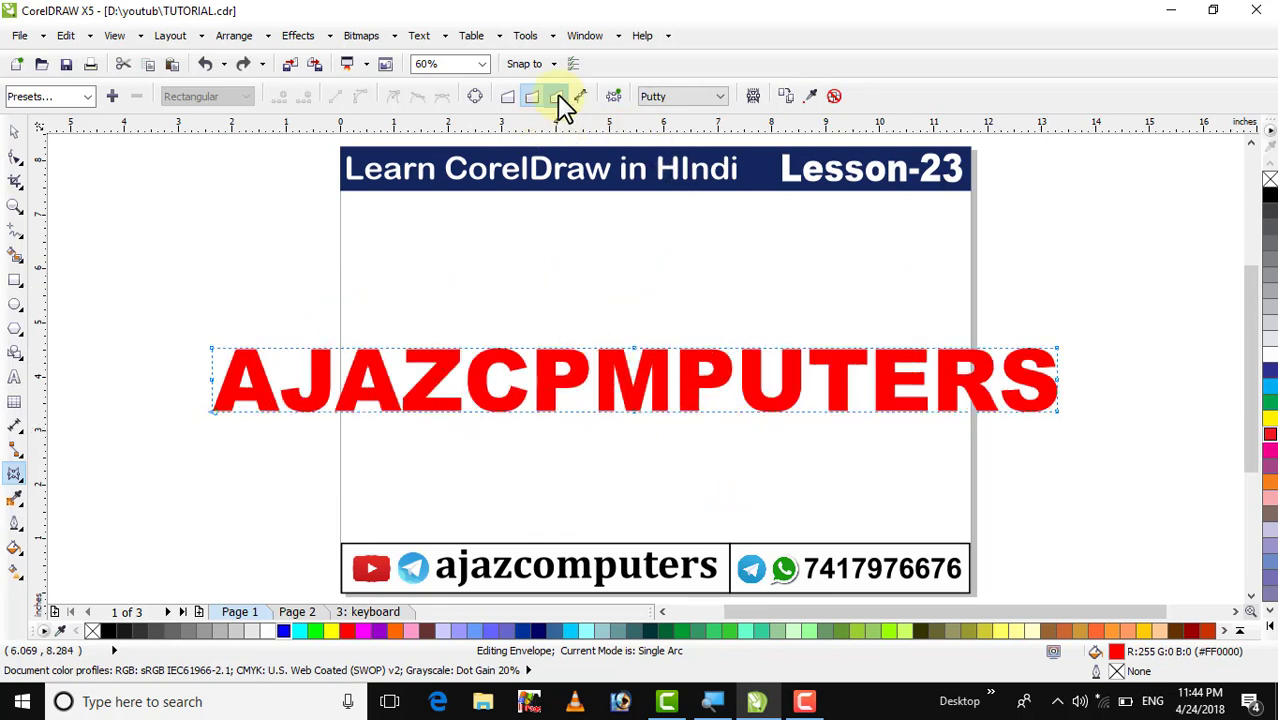
# Try the Double Arc envelope by raising the bottom or top middle node so both edges curve in parallel, undoing each trial
pyautogui.click(557, 97)
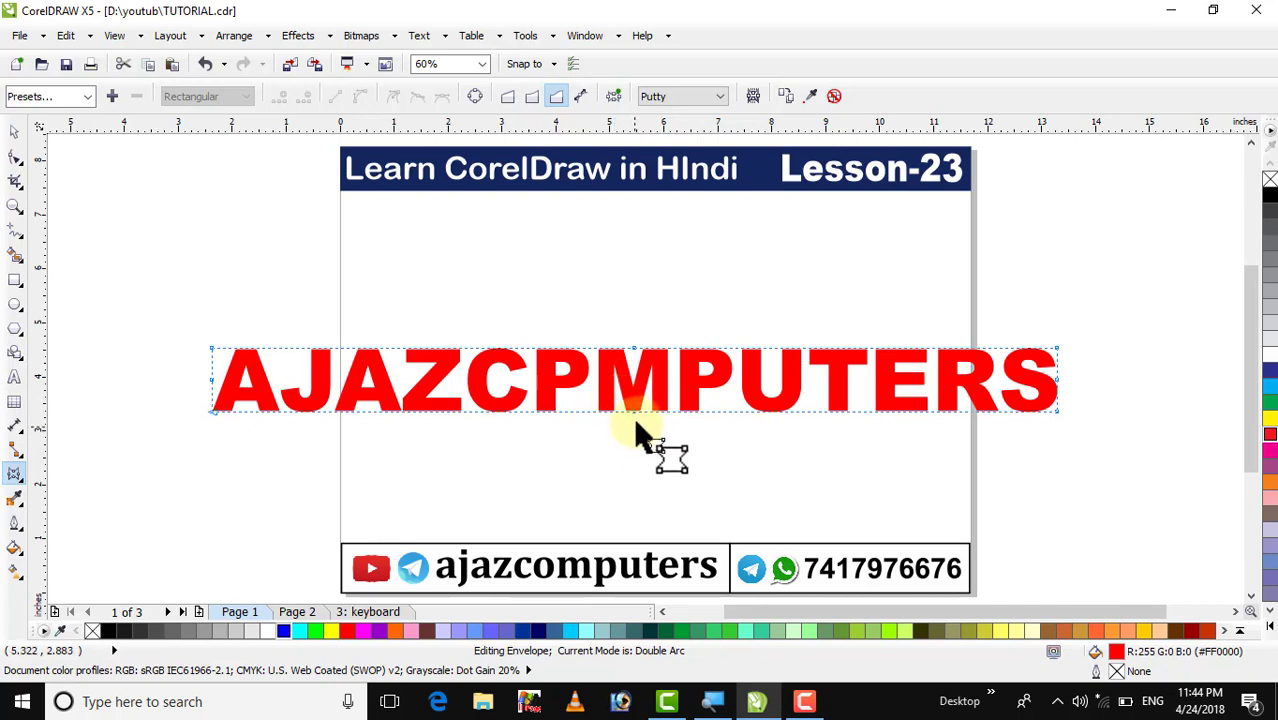
pyautogui.moveTo(636, 416); pyautogui.dragTo(631, 286)
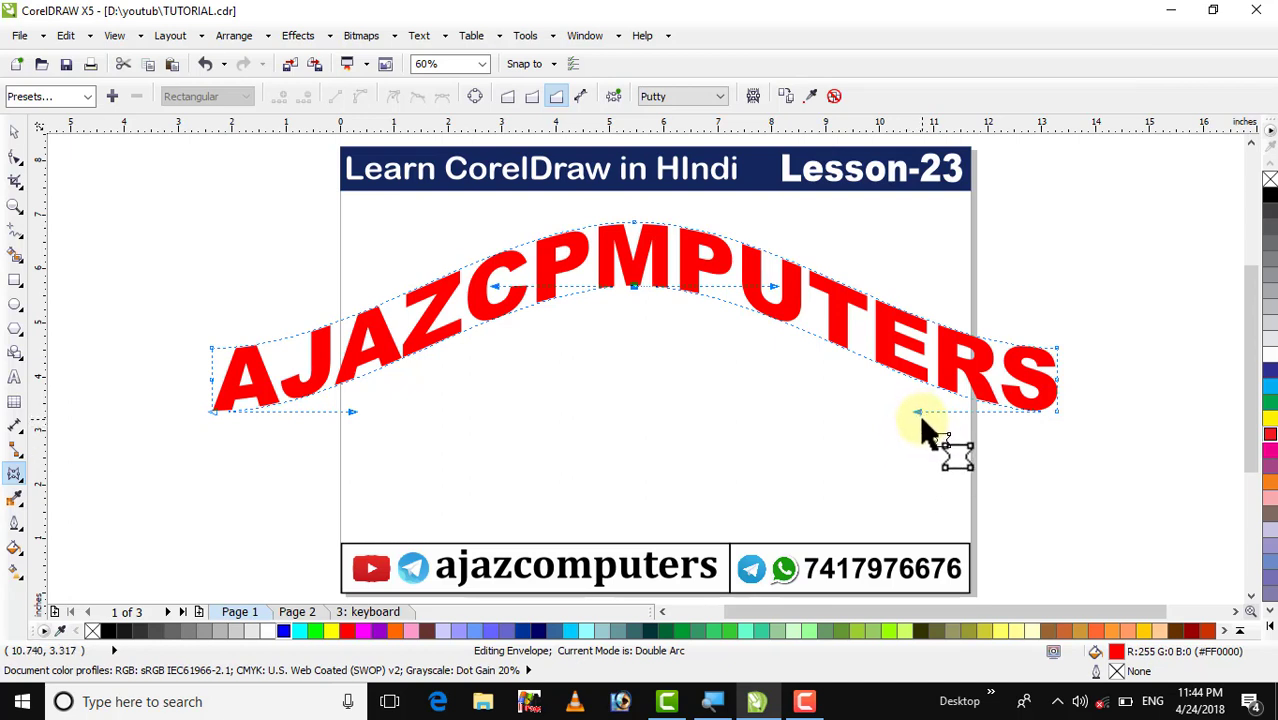
pyautogui.hotkey('ctrl', 'z')
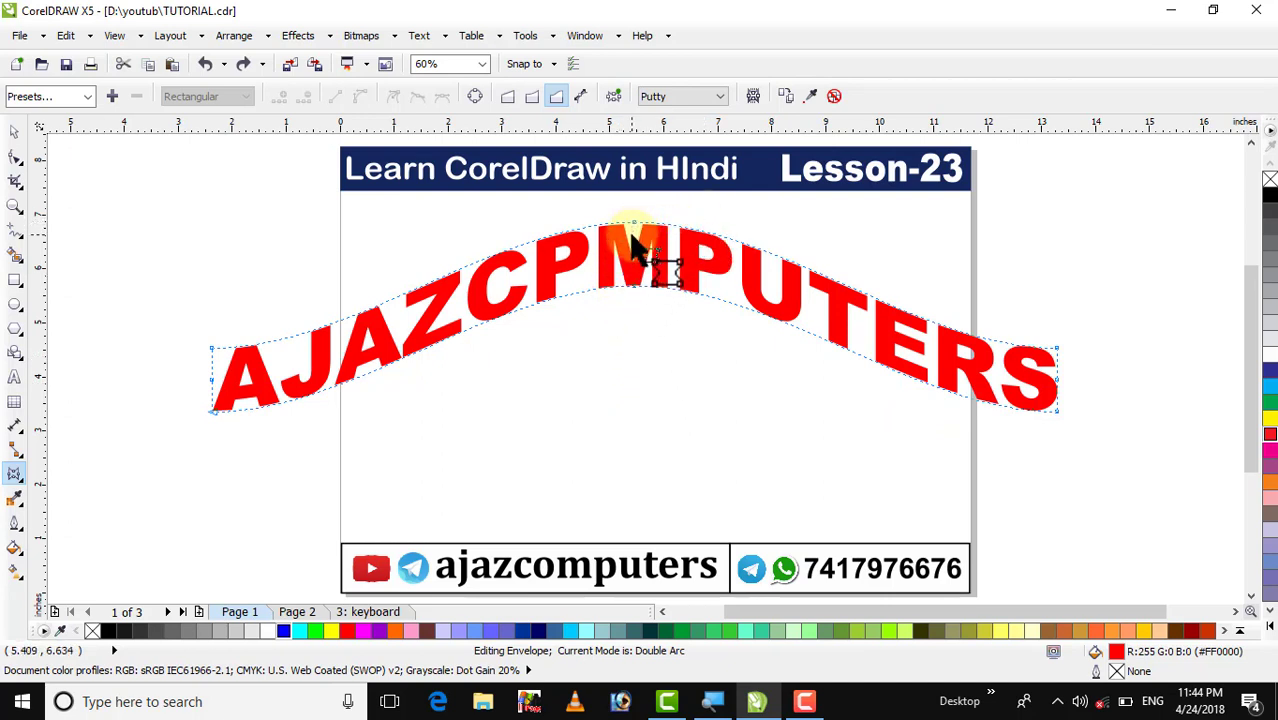
pyautogui.hotkey('ctrl', 'z')
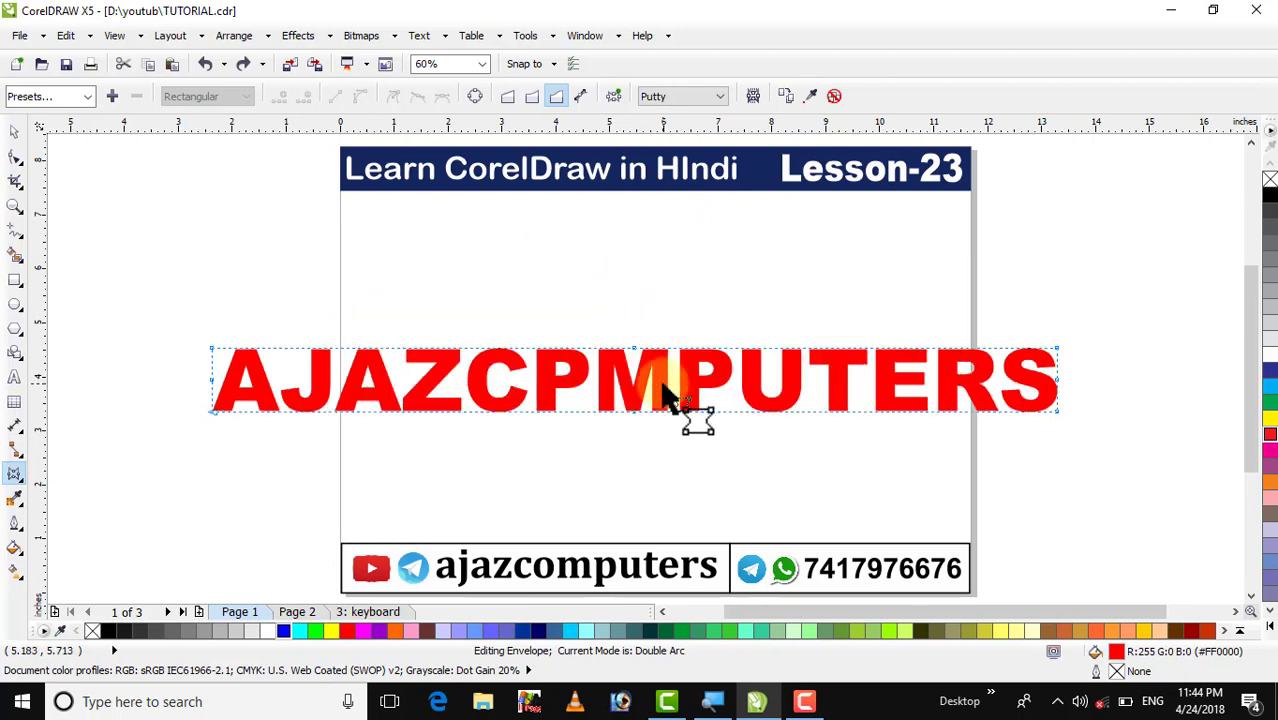
pyautogui.moveTo(634, 350); pyautogui.dragTo(640, 262)
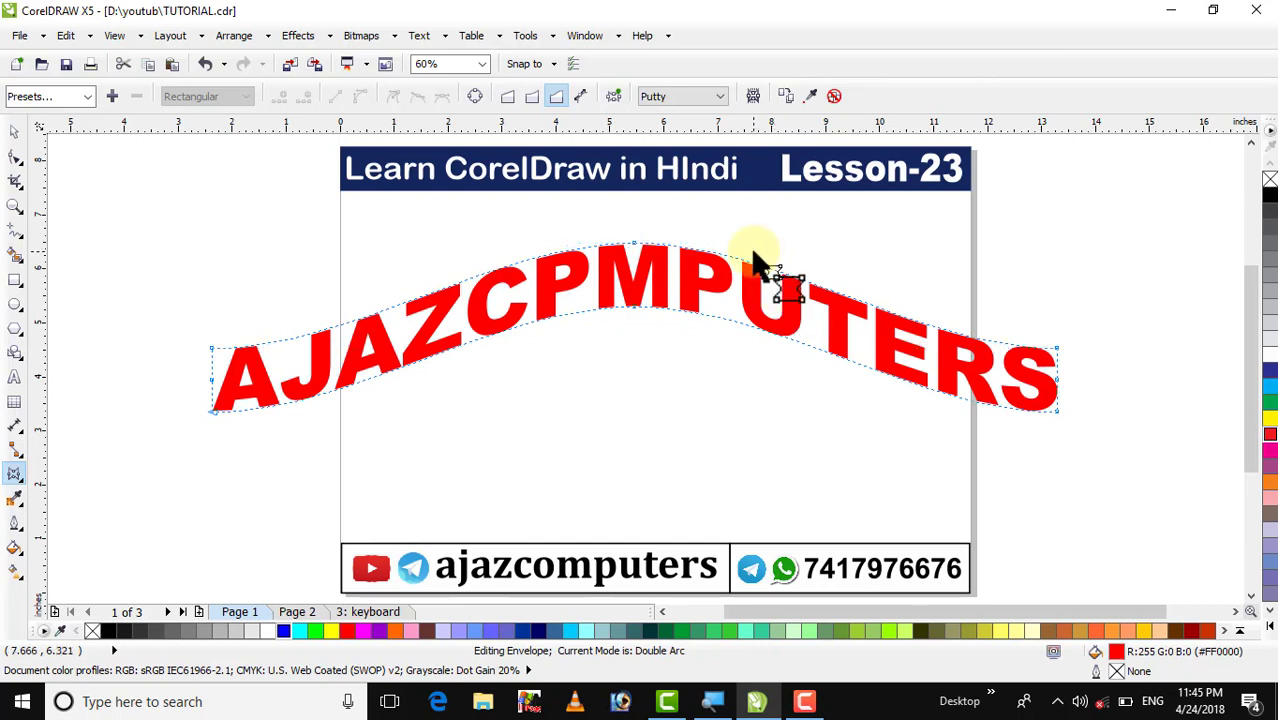
pyautogui.hotkey('ctrl', 'z')
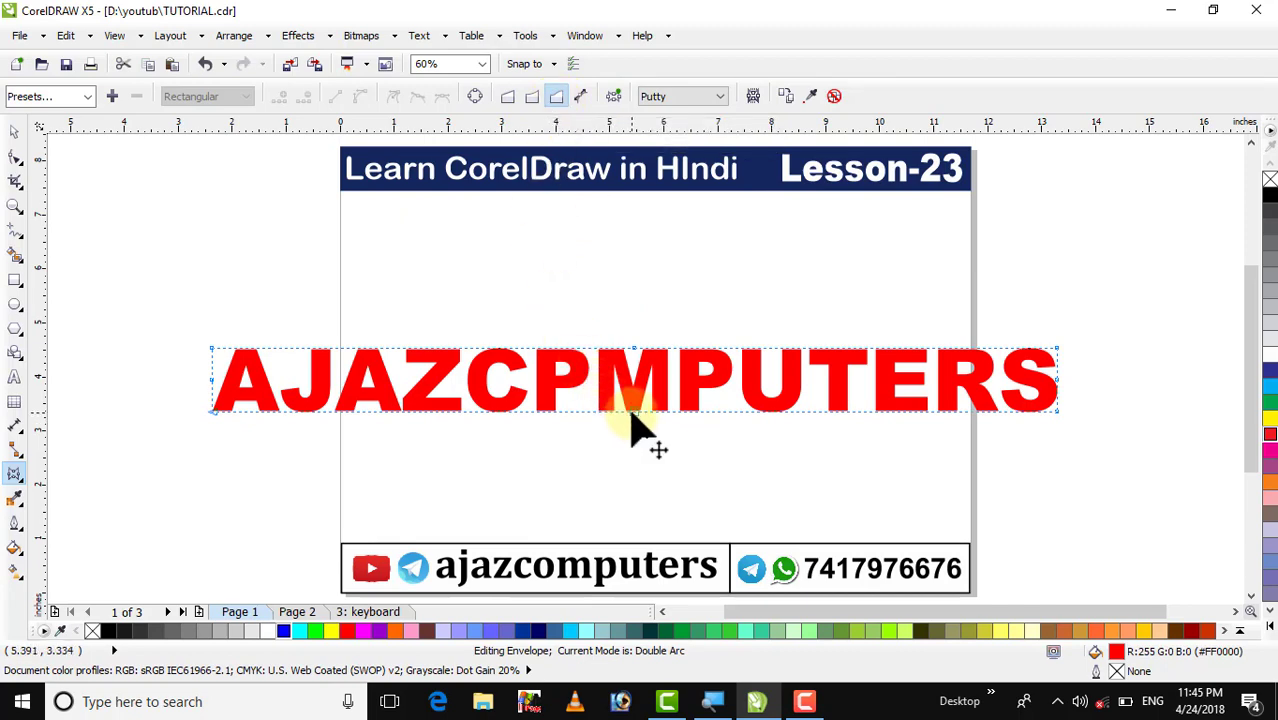
pyautogui.moveTo(631, 413); pyautogui.dragTo(636, 285)
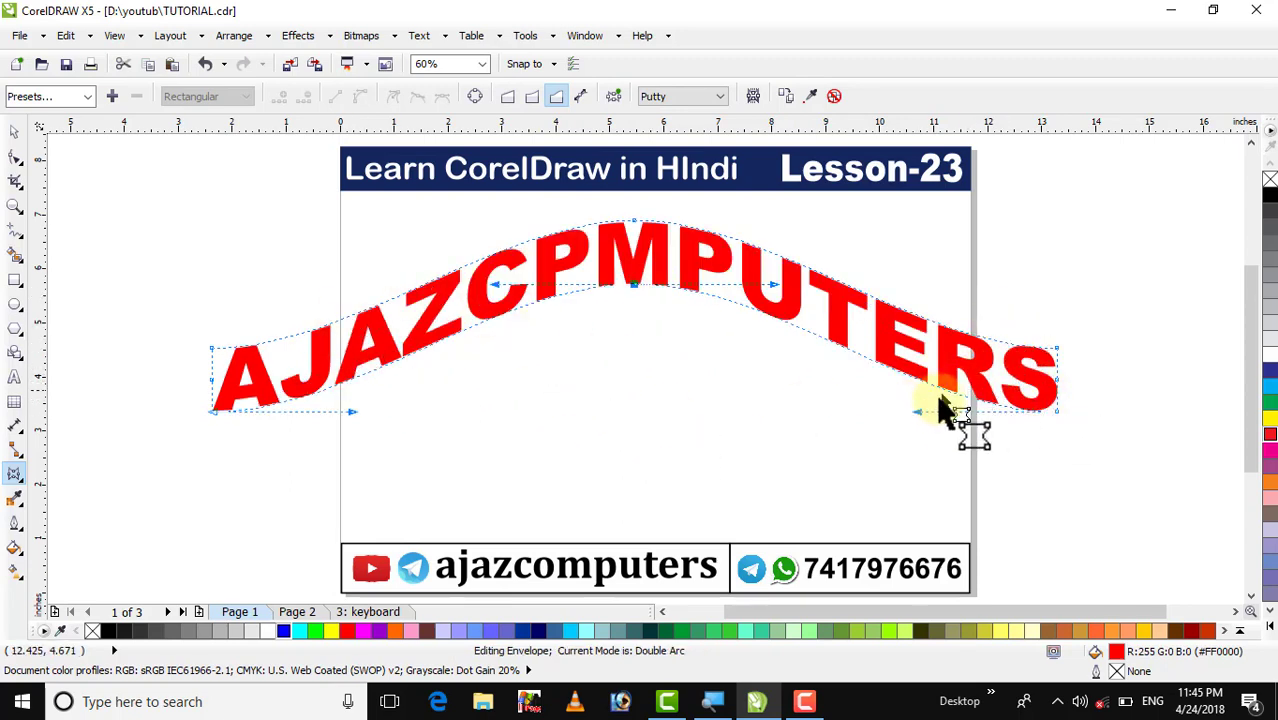
pyautogui.hotkey('ctrl', 'z')
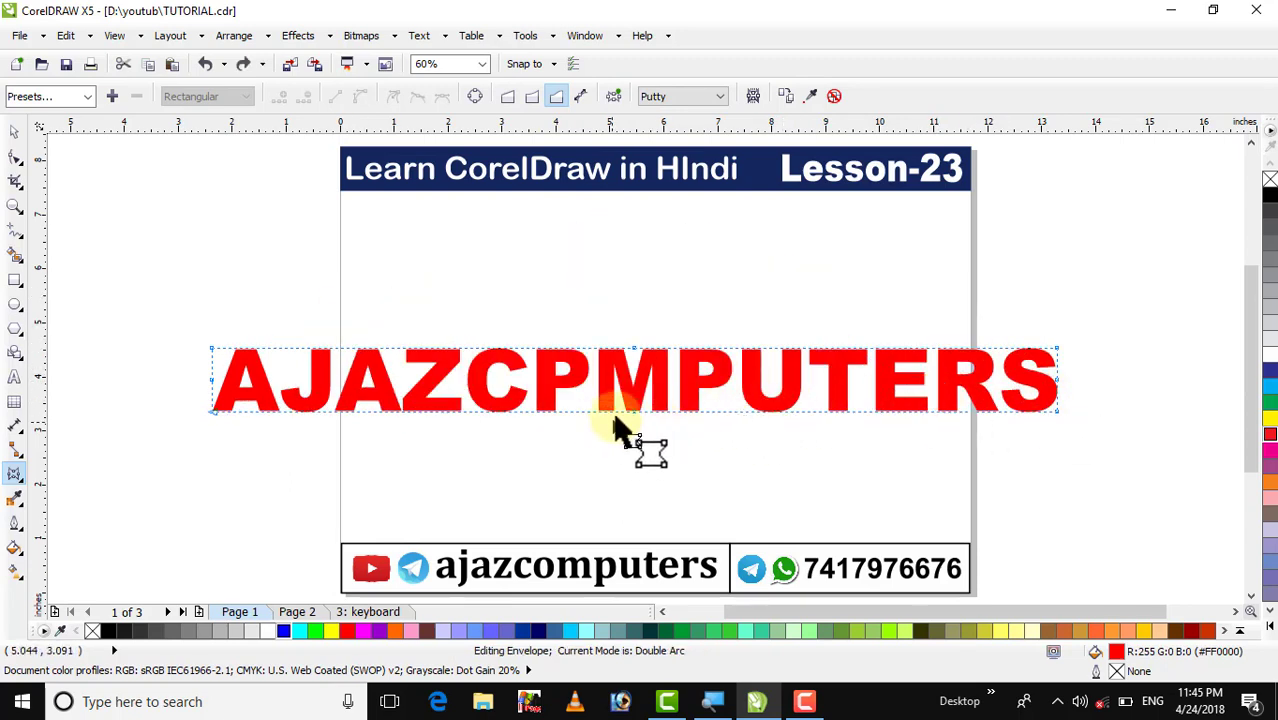
# Try a symmetrical Double Arc bulge on both text edges, then a curve on the top edge only, undoing each shape
pyautogui.moveTo(631, 413); pyautogui.dragTo(634, 508)
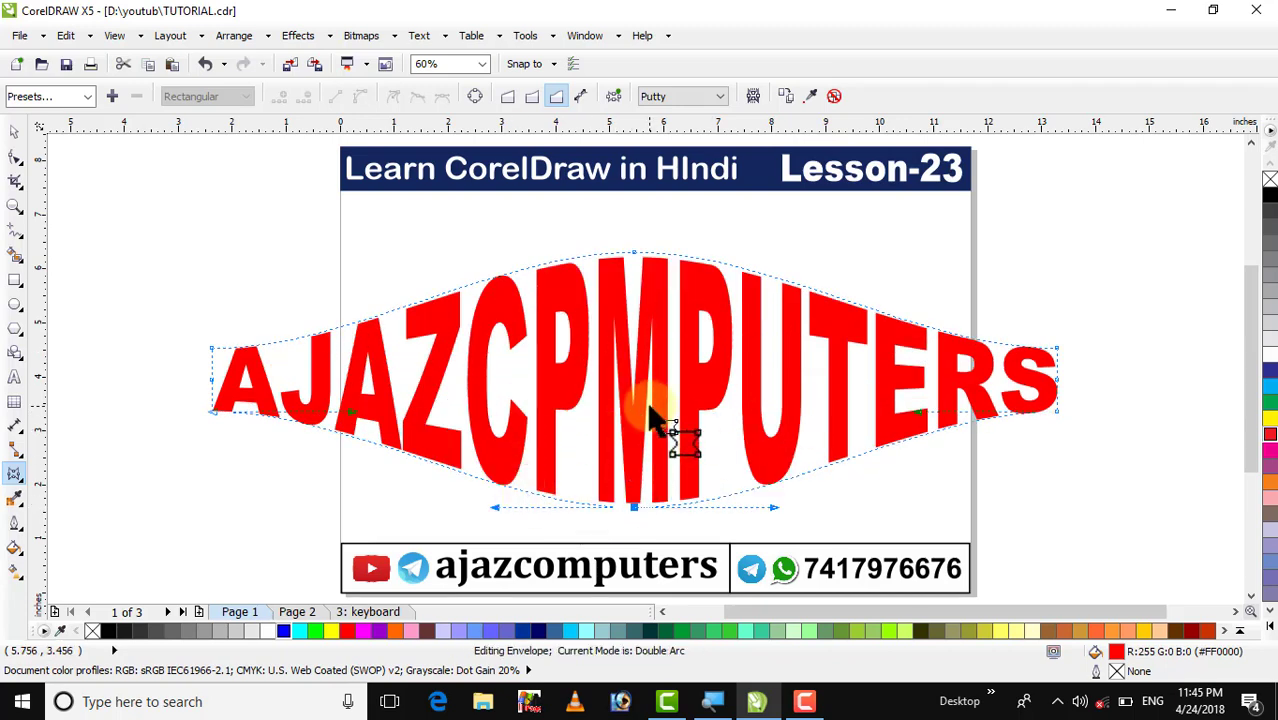
pyautogui.hotkey('ctrl', 'z')
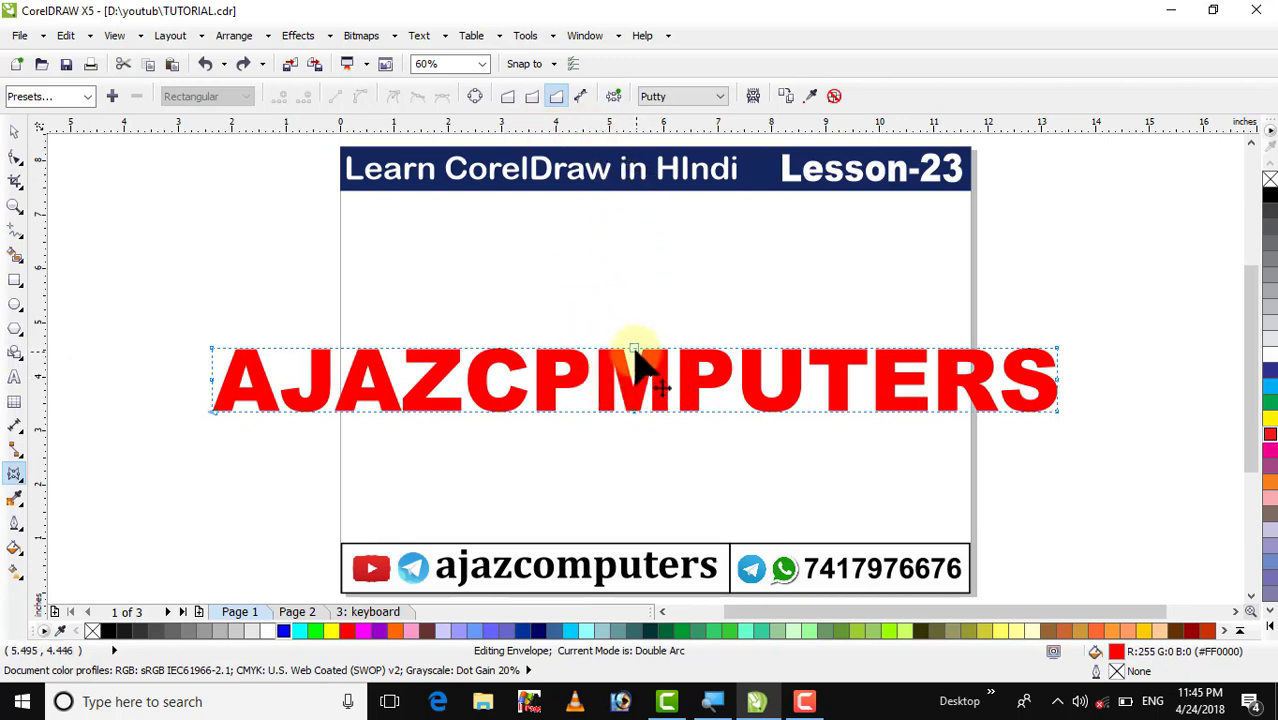
pyautogui.moveTo(634, 355); pyautogui.dragTo(634, 240)
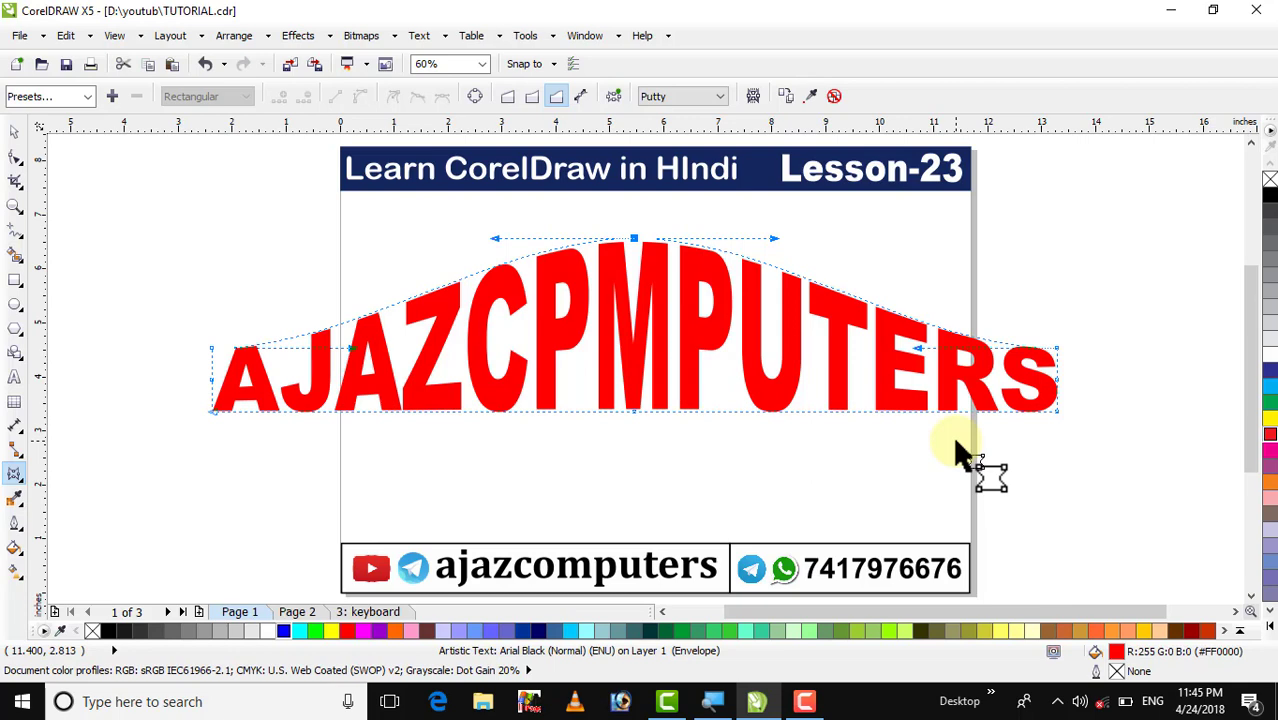
pyautogui.hotkey('ctrl', 'z')
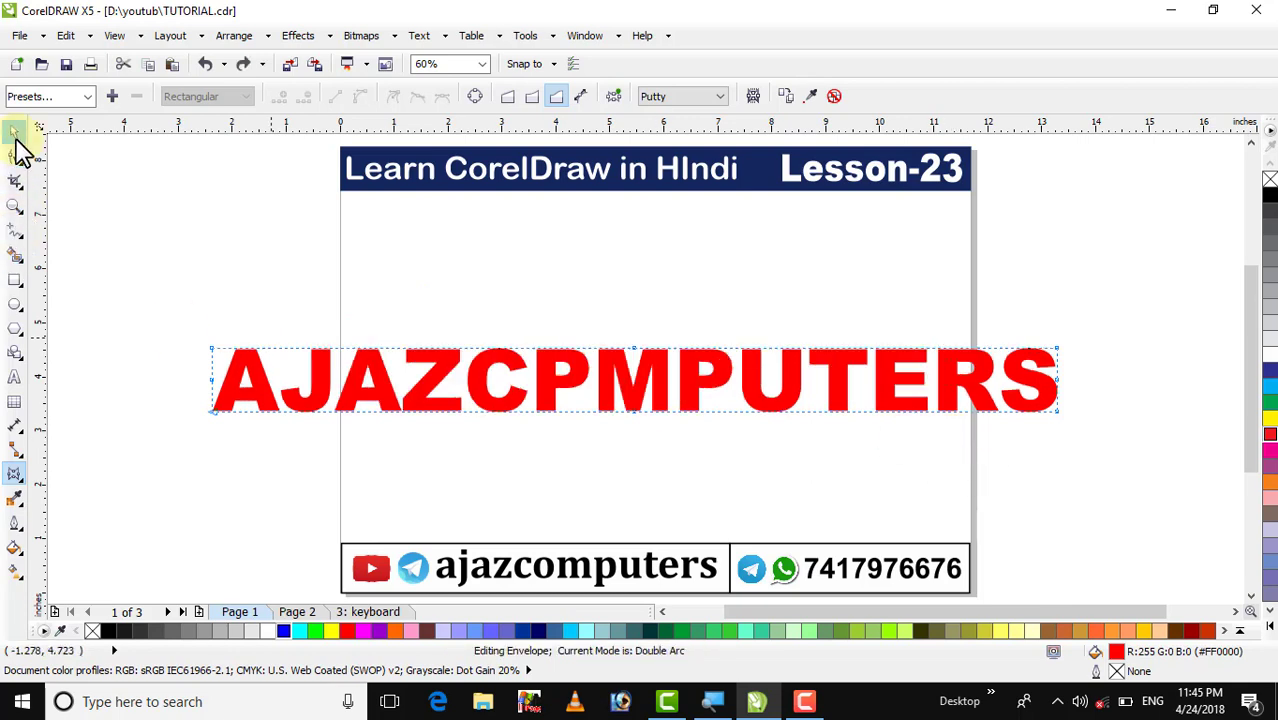
# Leave envelope editing and move the red text down to just above the page footer
pyautogui.click(15, 133)
pyautogui.click(473, 430)
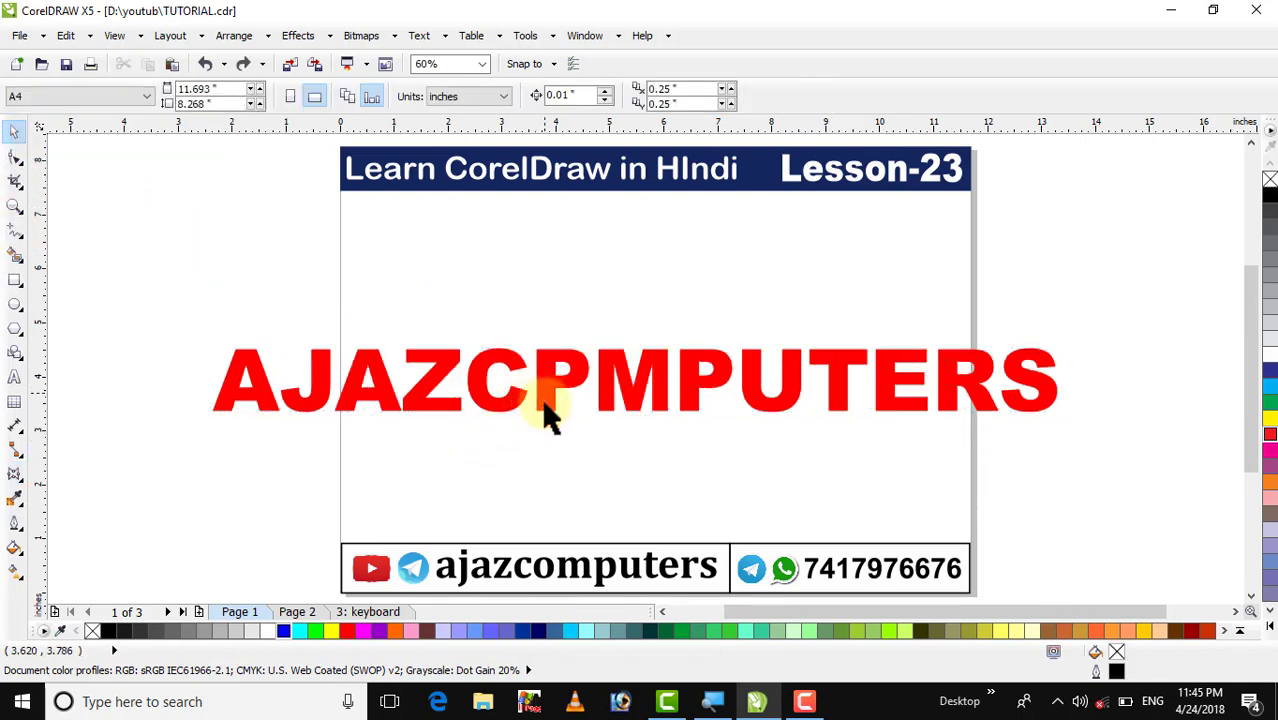
pyautogui.moveTo(545, 416); pyautogui.dragTo(536, 497)
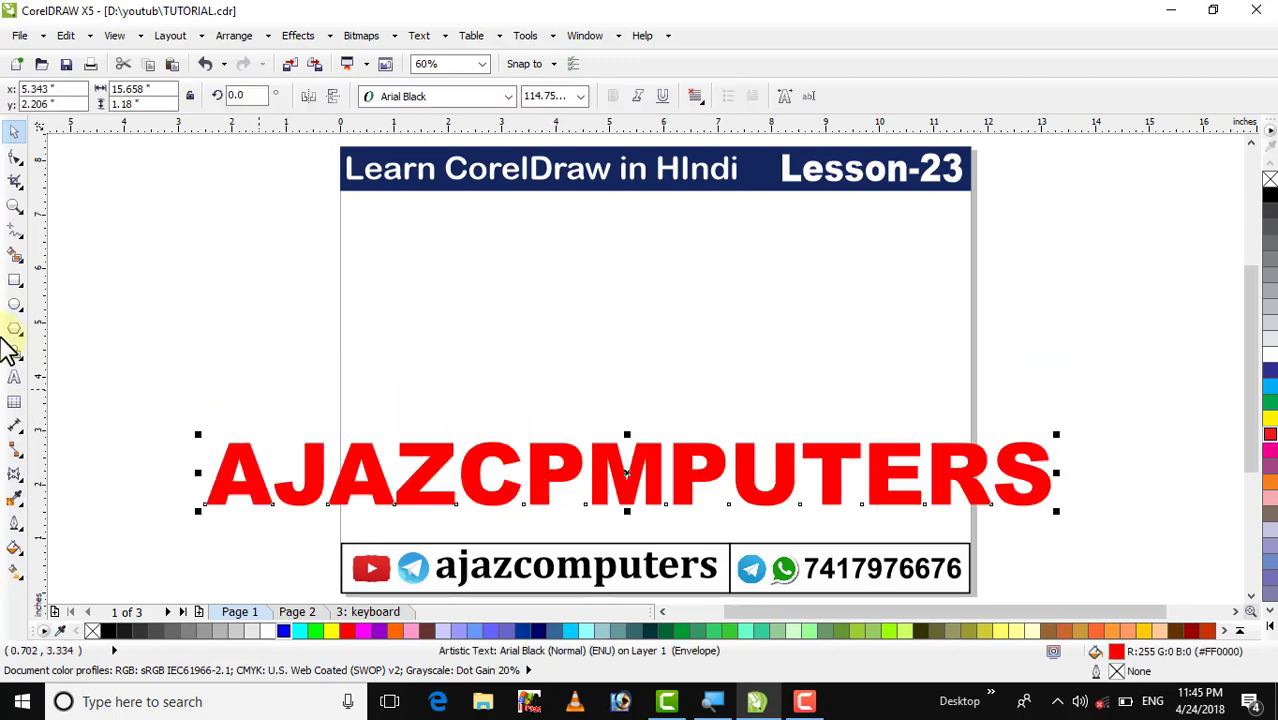
# Draw a rectangle about 15.18 by 1.44 inches across the page and move it down over the red text
pyautogui.click(15, 281)
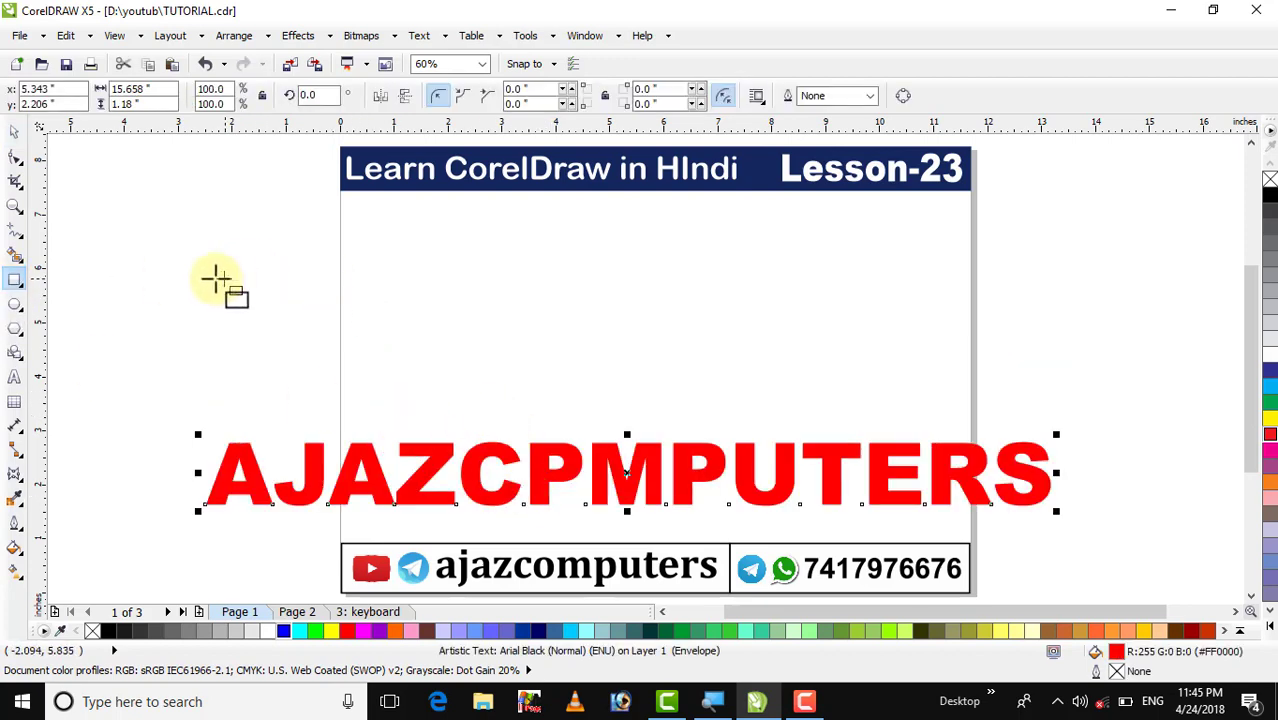
pyautogui.moveTo(212, 279); pyautogui.dragTo(1031, 356)
pyautogui.click(16, 131)
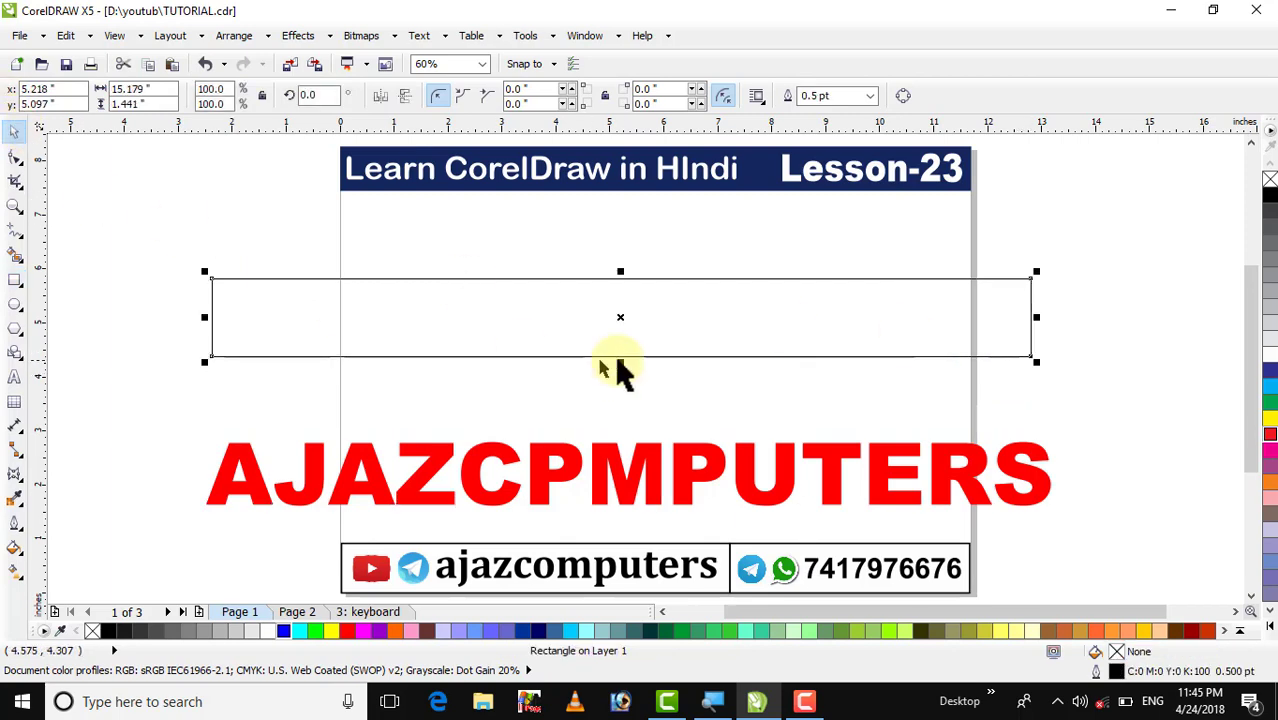
pyautogui.moveTo(617, 317); pyautogui.dragTo(606, 475)
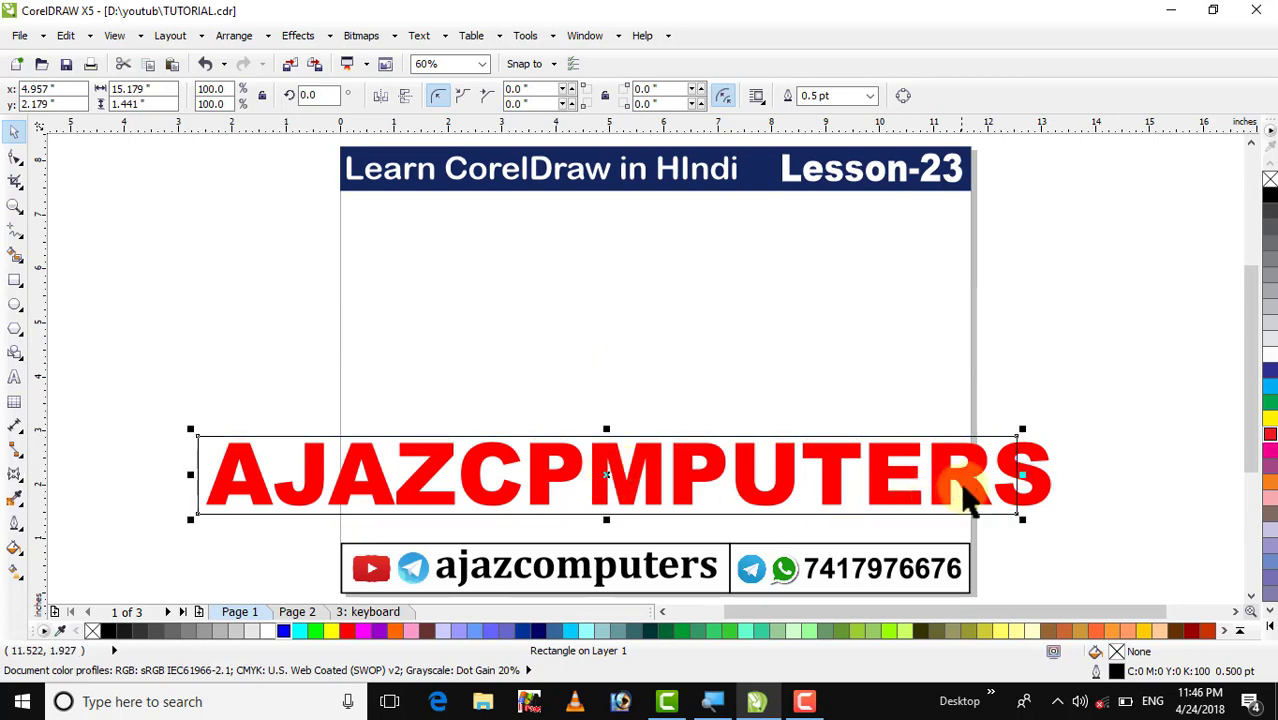
# Resize the rectangle to about 16.05 by 1.55 inches so it encloses the red text, and move it up above the text
pyautogui.moveTo(1017, 480); pyautogui.dragTo(1060, 485)
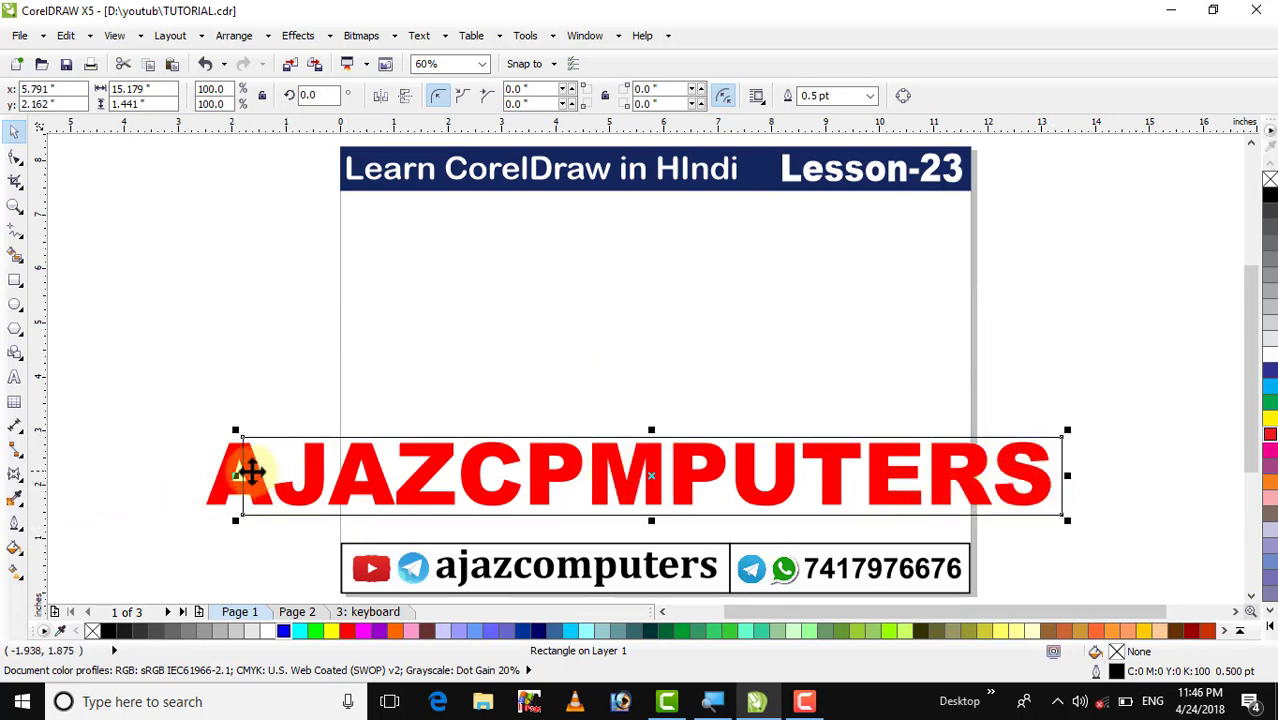
pyautogui.moveTo(236, 476); pyautogui.dragTo(183, 467)
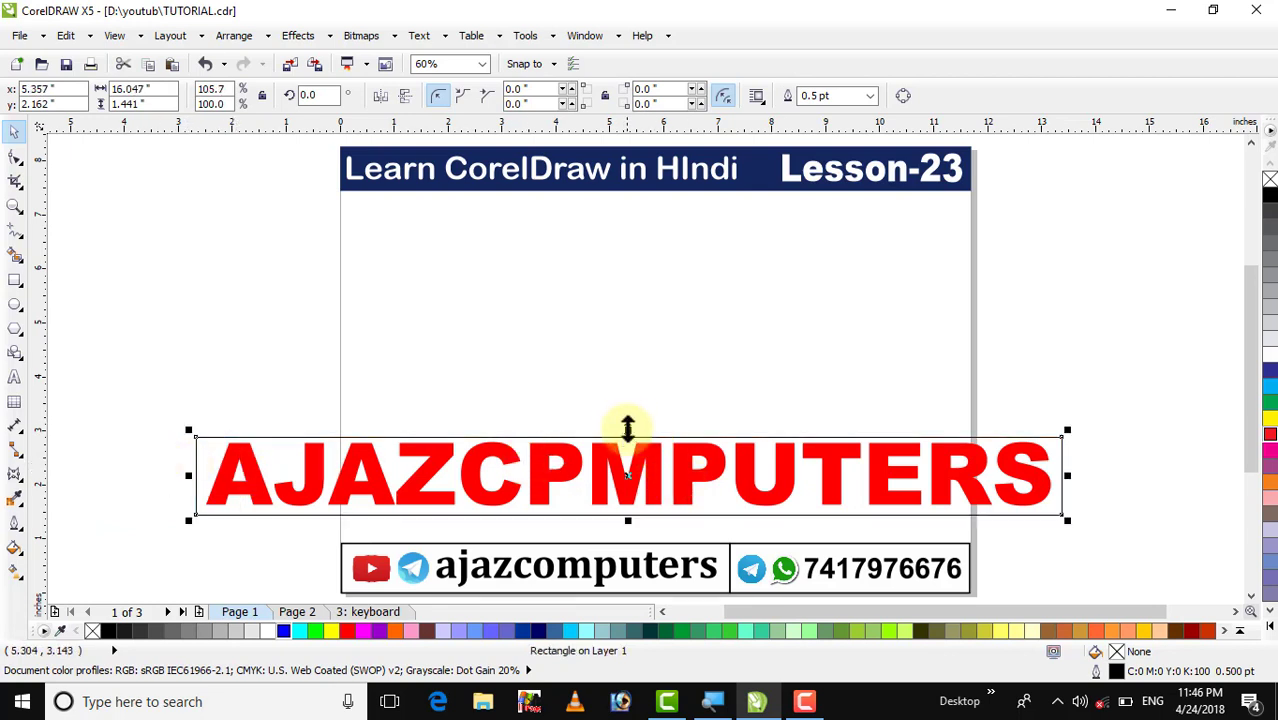
pyautogui.moveTo(628, 428); pyautogui.dragTo(627, 423)
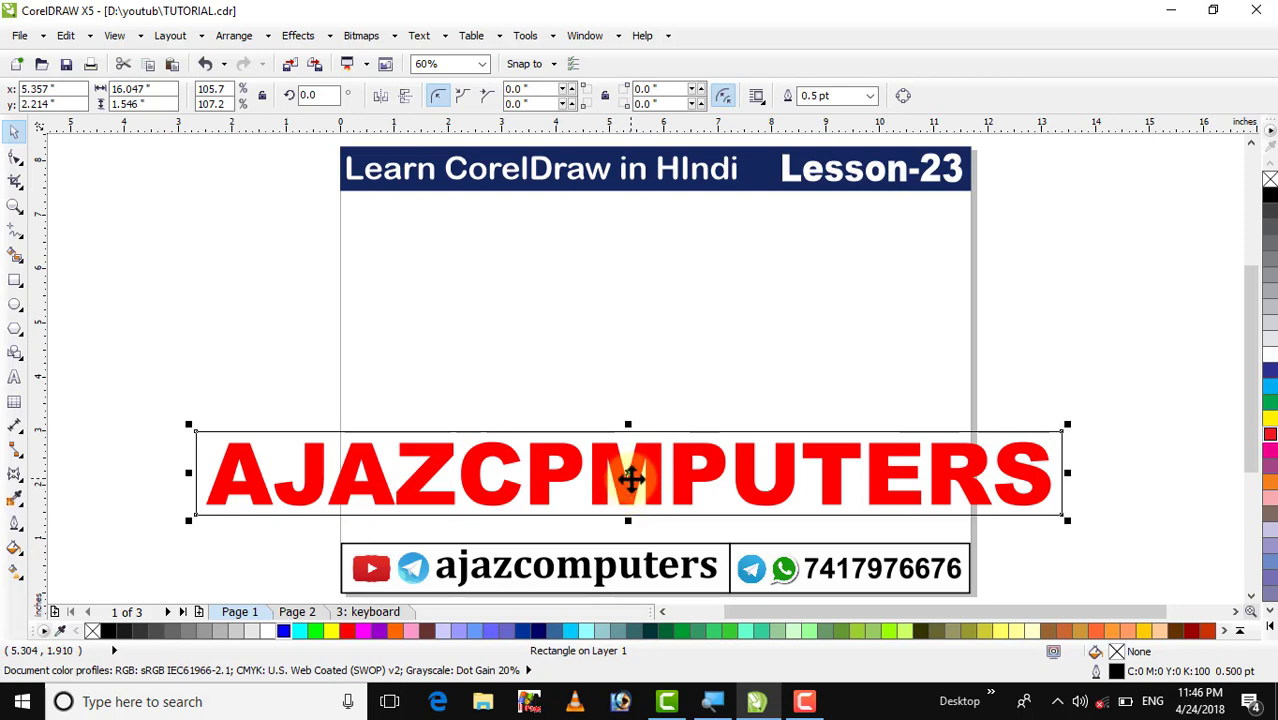
pyautogui.moveTo(629, 476); pyautogui.dragTo(628, 340)
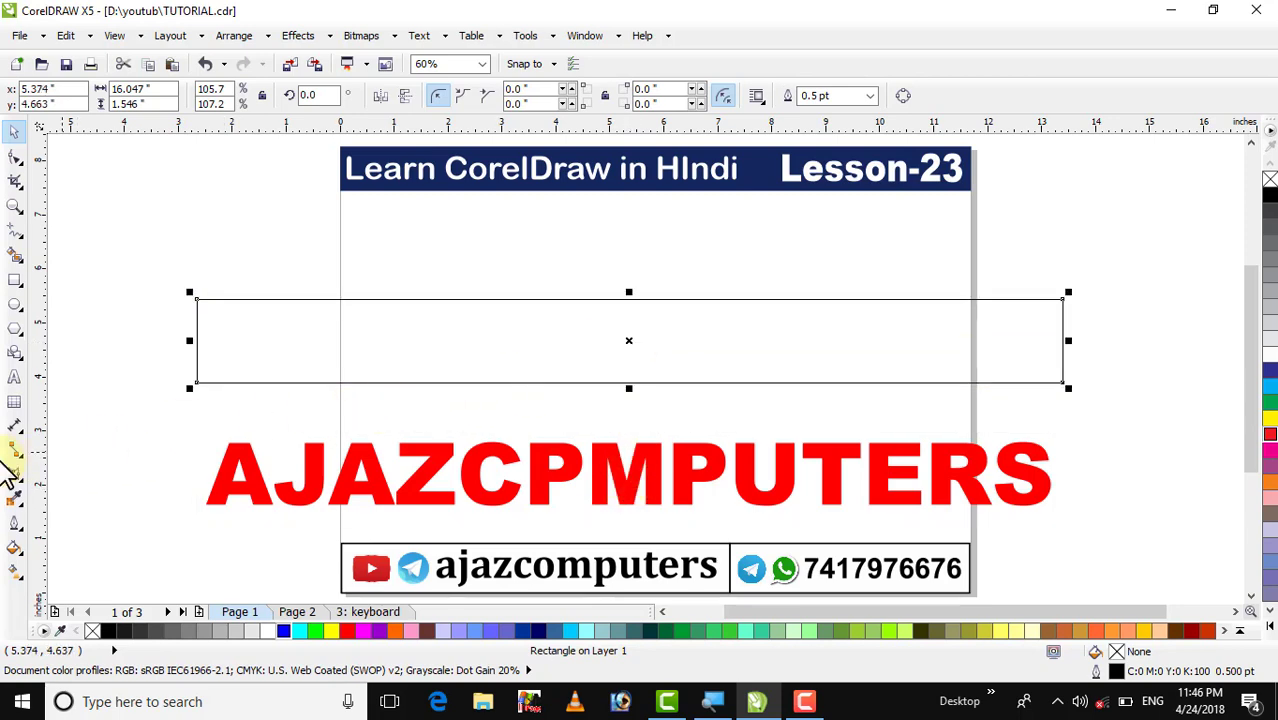
# Arch the rectangle upward with a Single Arc envelope to about 3.46 inches overall height, keeping both long edges parallel, and move it slightly down
pyautogui.click(12, 476)
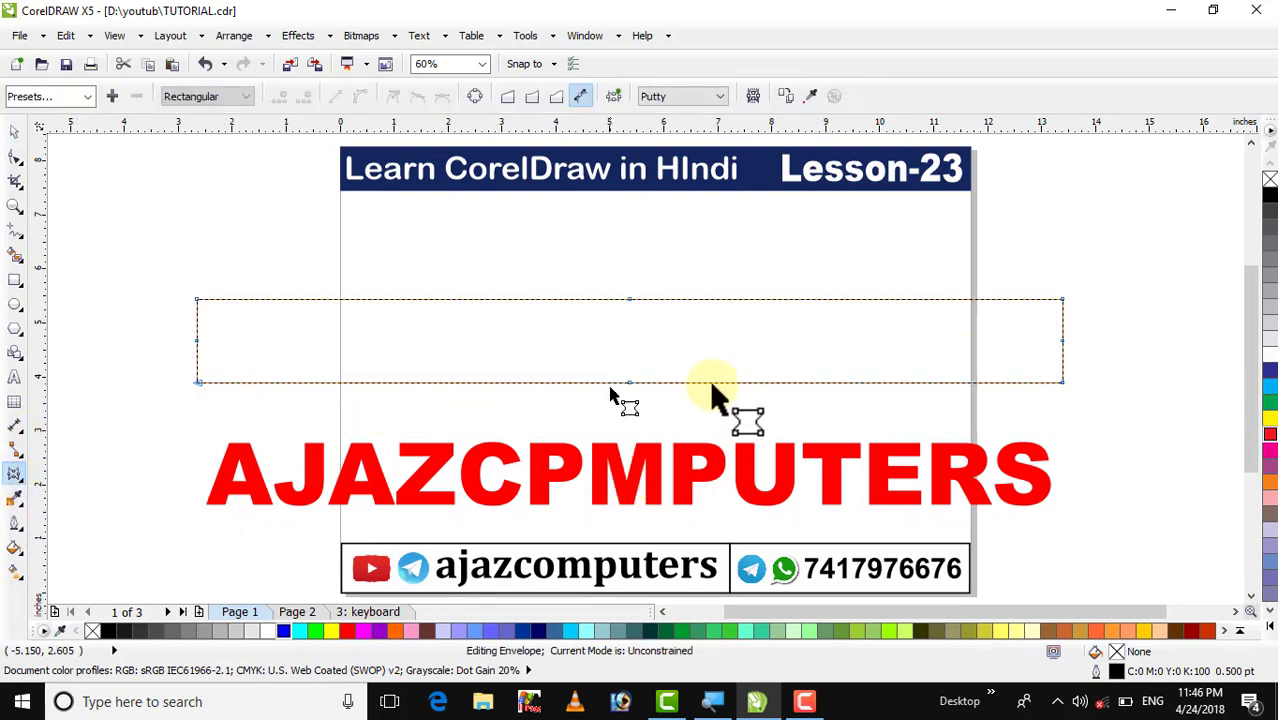
pyautogui.click(535, 100)
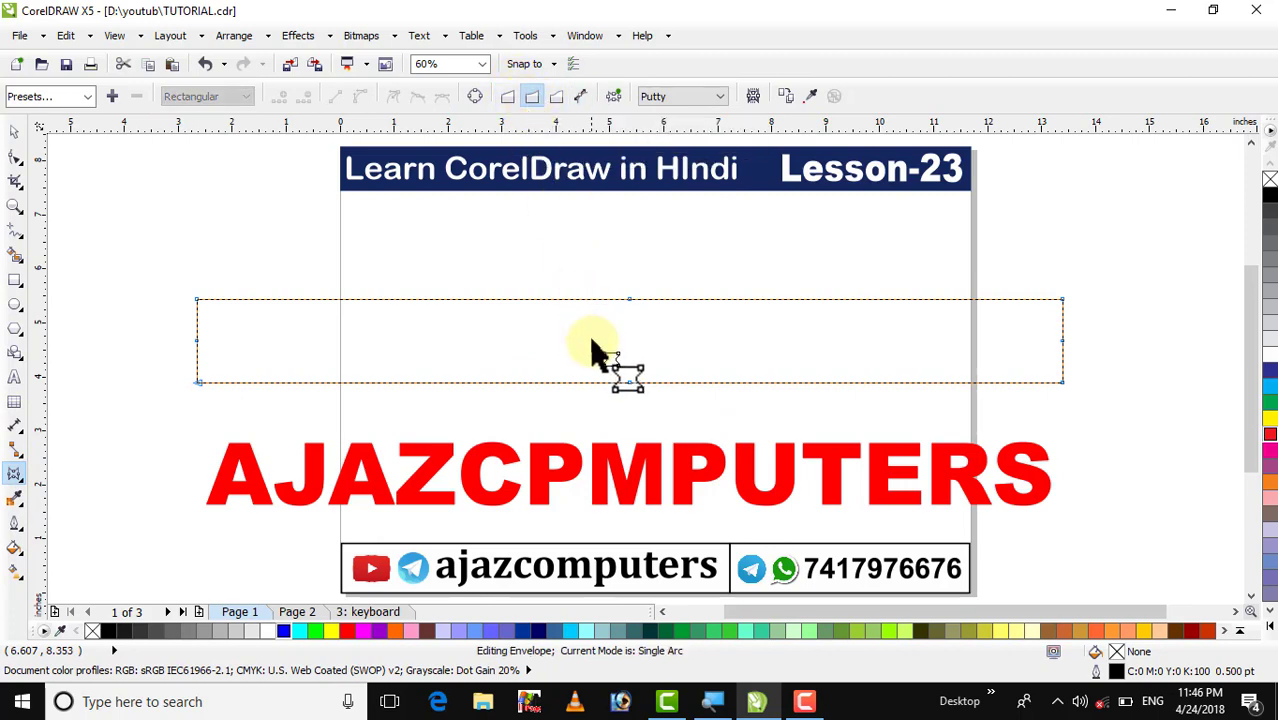
pyautogui.moveTo(628, 383); pyautogui.dragTo(639, 285)
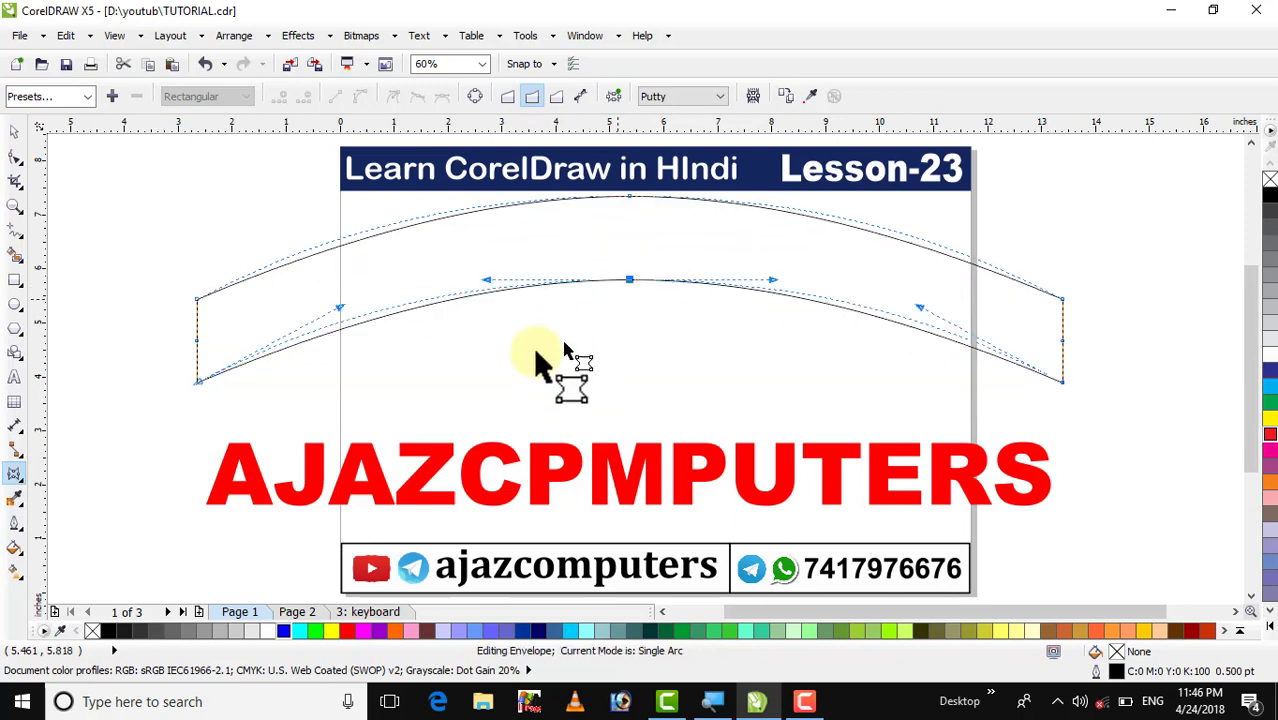
pyautogui.click(14, 132)
pyautogui.click(287, 224)
pyautogui.moveTo(518, 300); pyautogui.dragTo(511, 345)
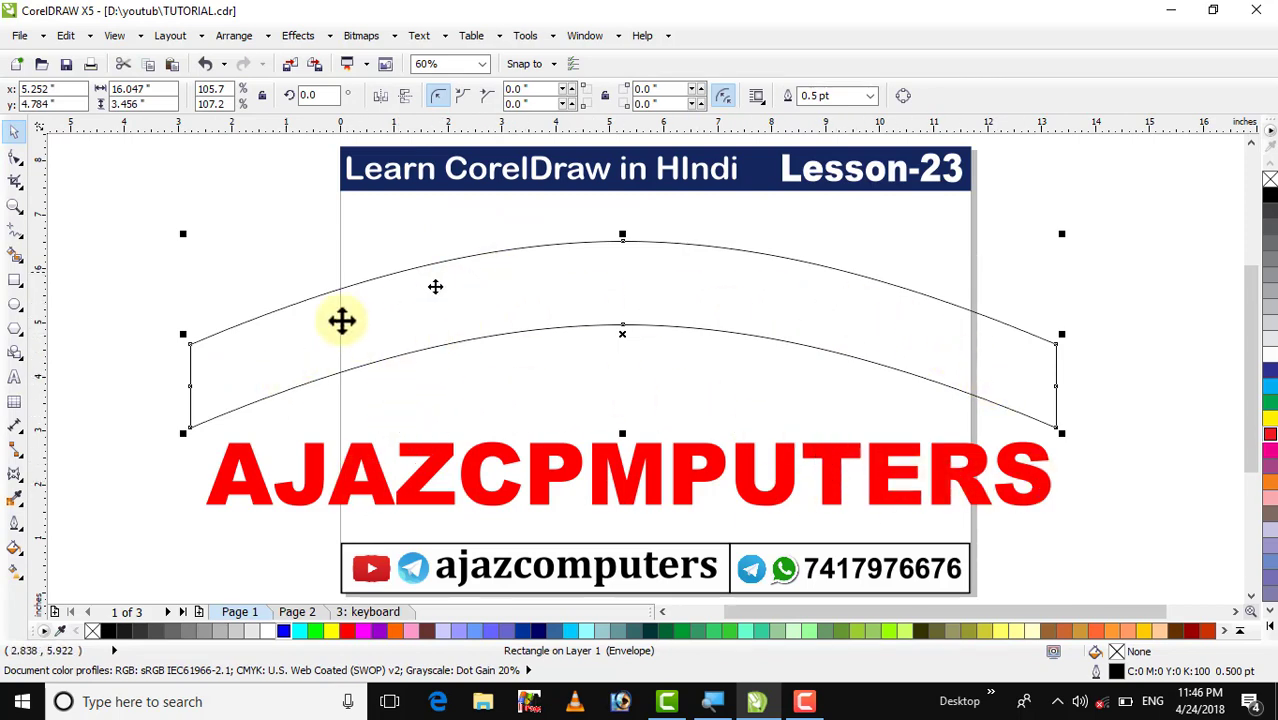
# Select the red text below the arched shape and open the Envelope docker
pyautogui.click(720, 411)
pyautogui.click(693, 480)
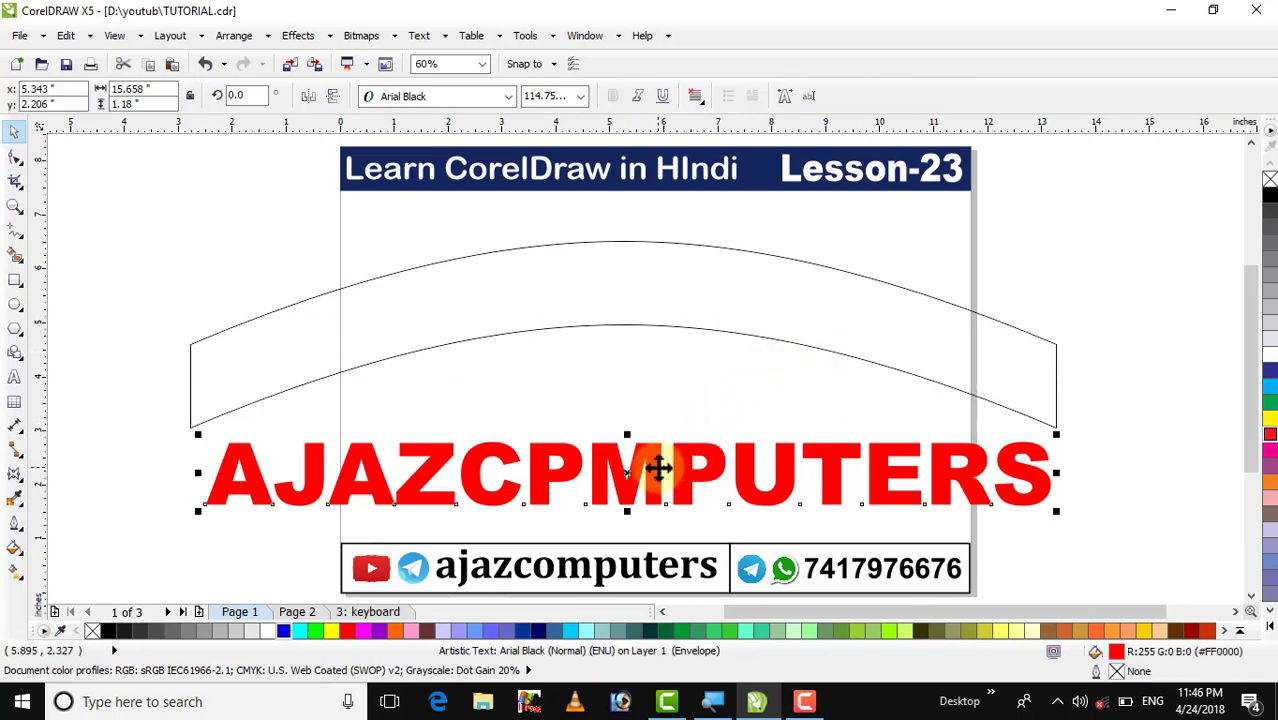
pyautogui.click(584, 40)
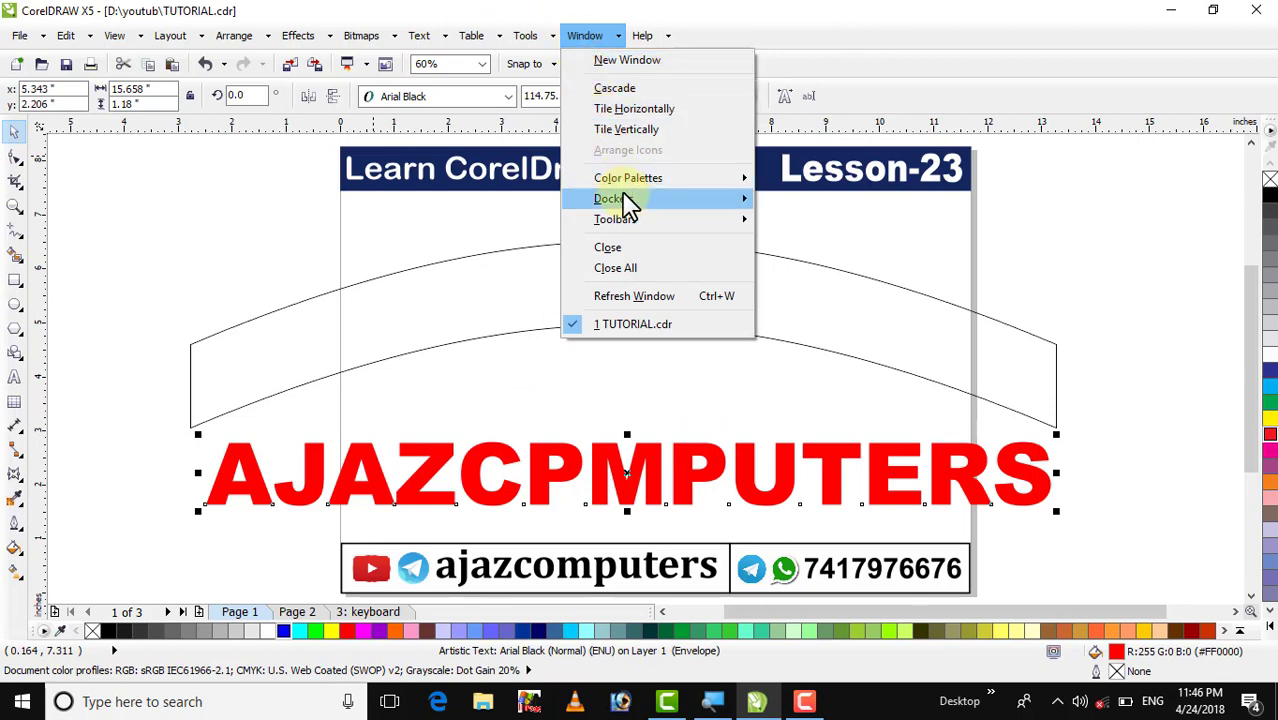
pyautogui.moveTo(639, 200)
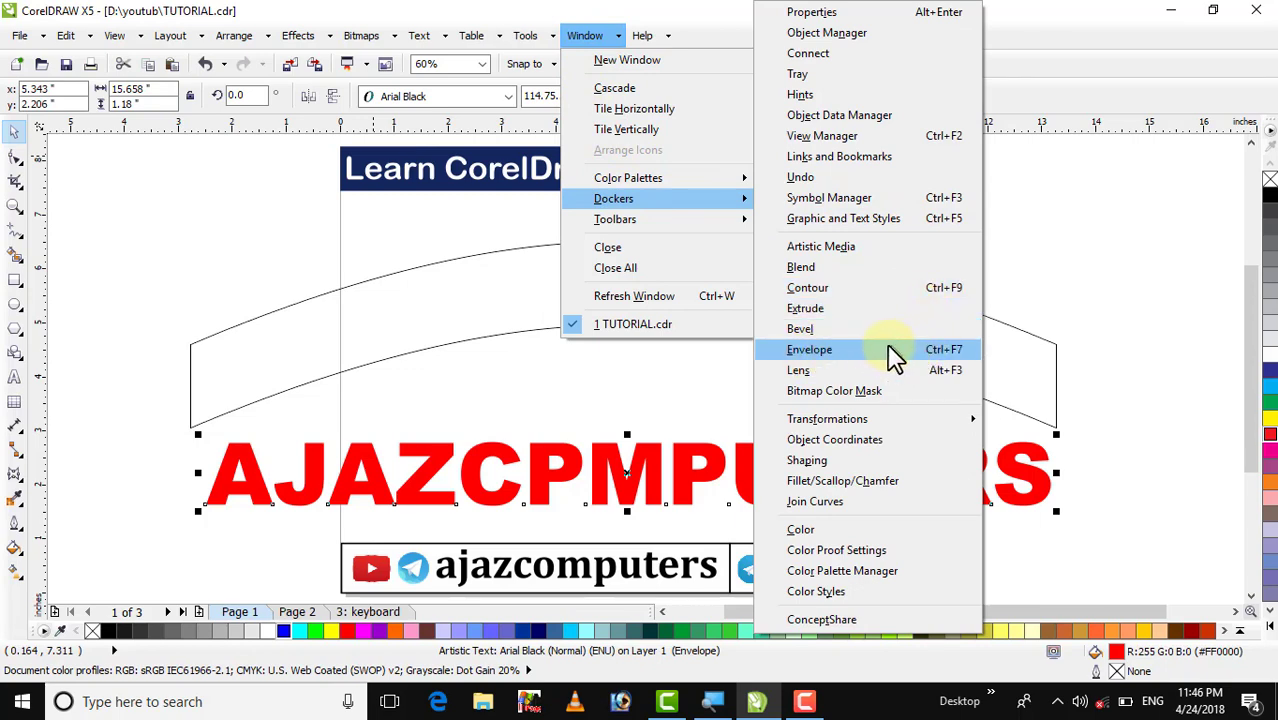
pyautogui.click(940, 355)
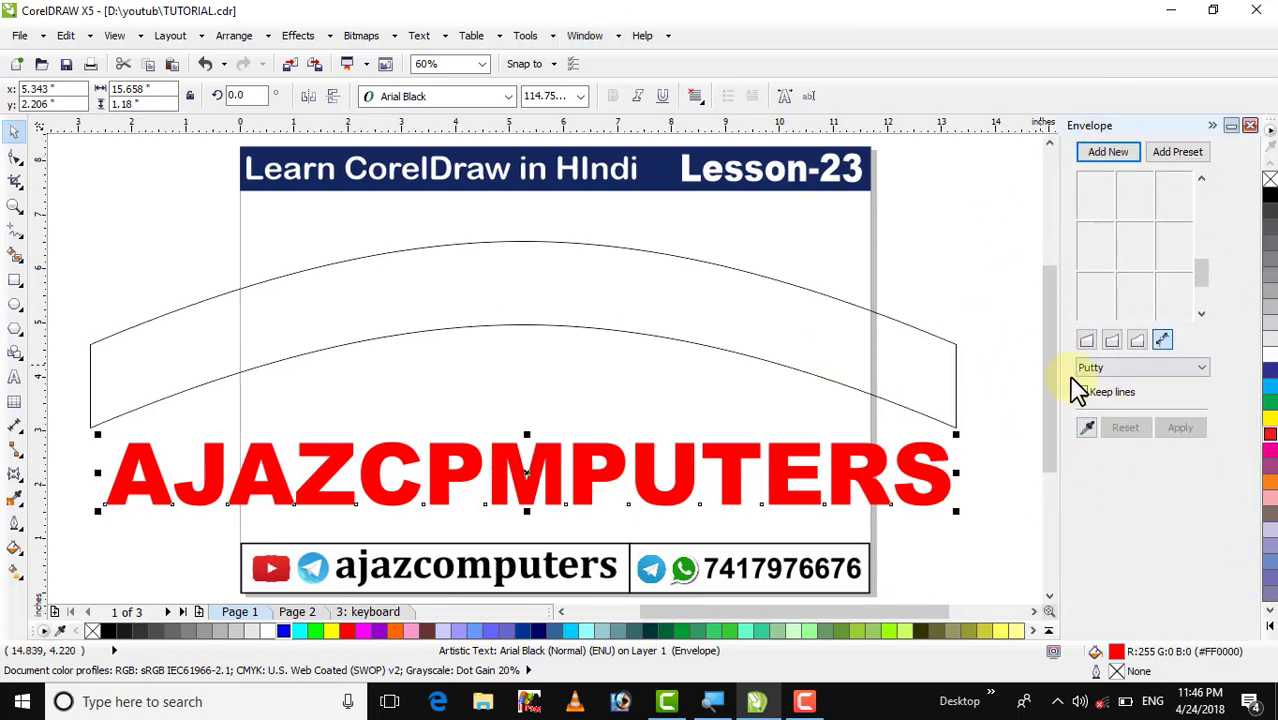
# Create the red text's envelope from the arched rectangle's outline and apply it
pyautogui.click(1087, 430)
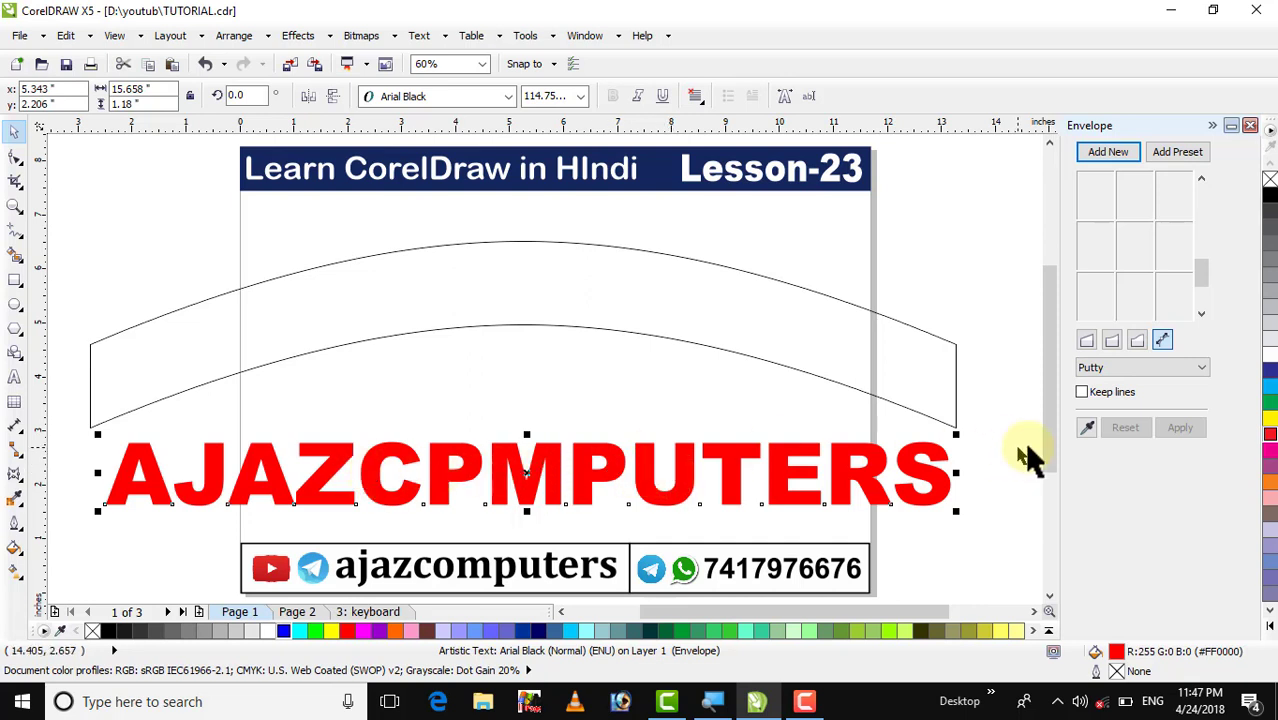
pyautogui.click(1087, 428)
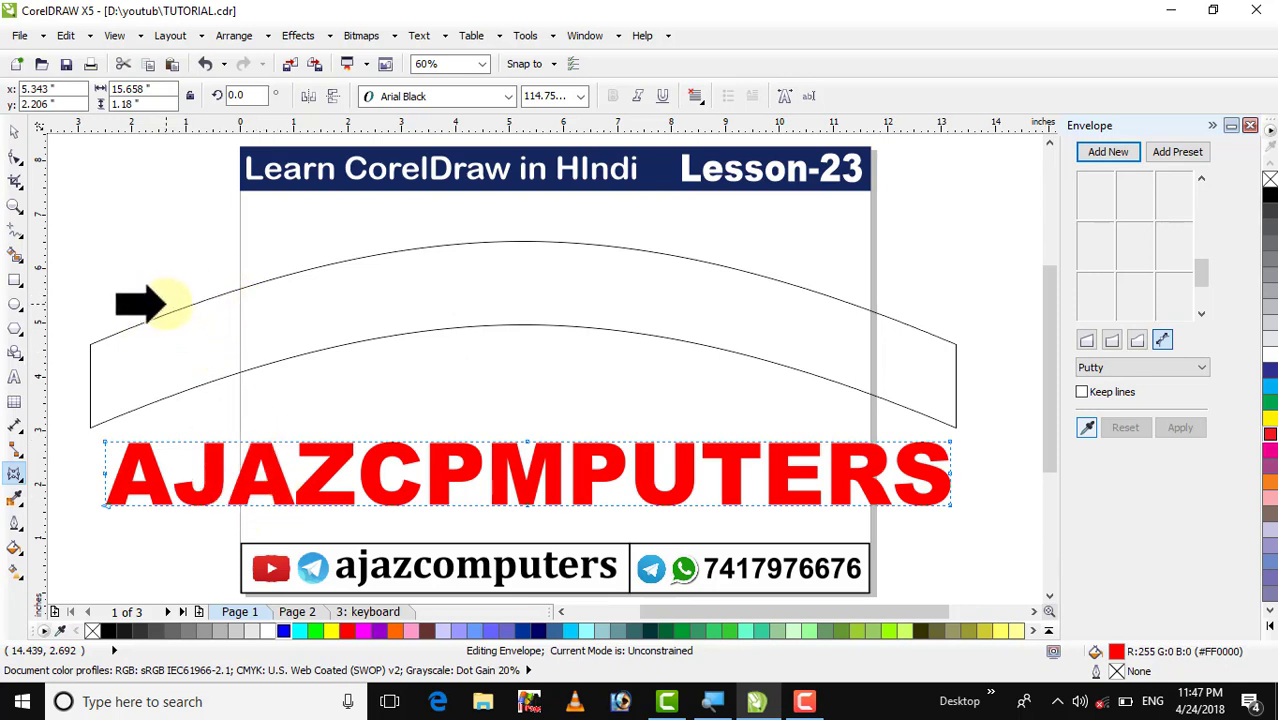
pyautogui.click(190, 308)
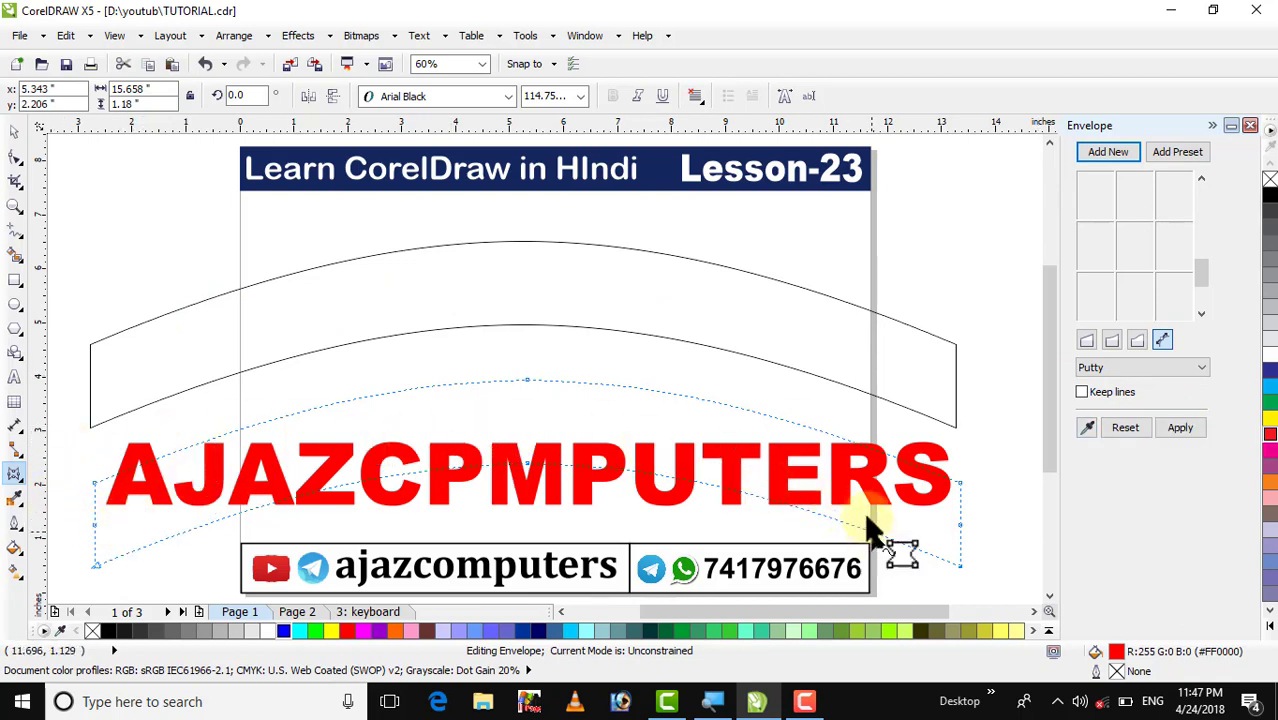
pyautogui.click(1180, 429)
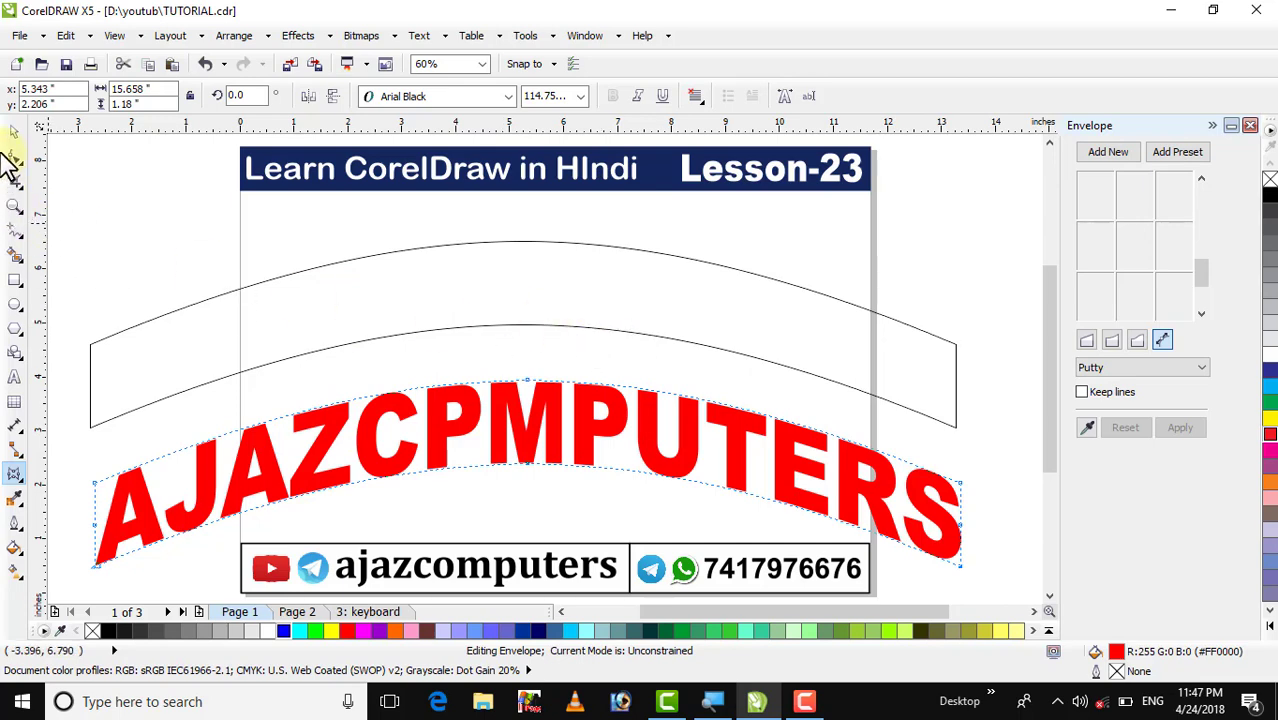
# Delete the arched rectangle and the curved red text from the page
pyautogui.click(14, 133)
pyautogui.click(396, 276)
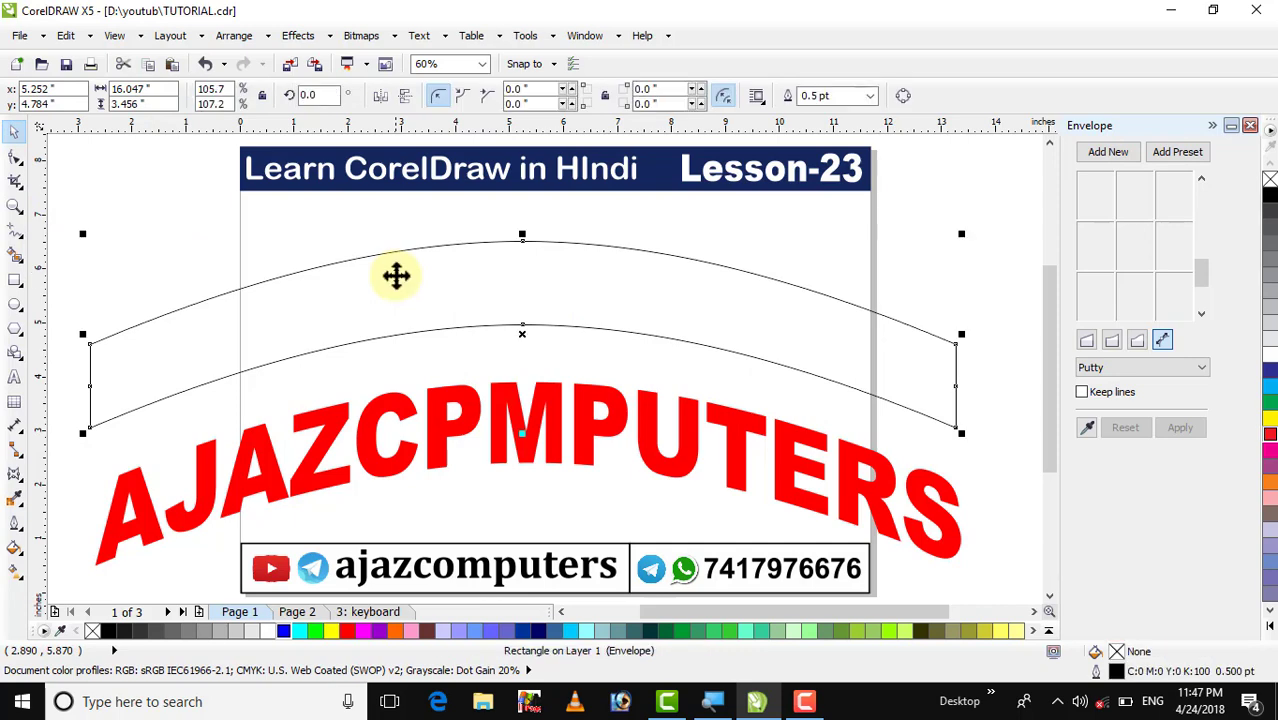
pyautogui.press('Delete')
pyautogui.click(590, 438)
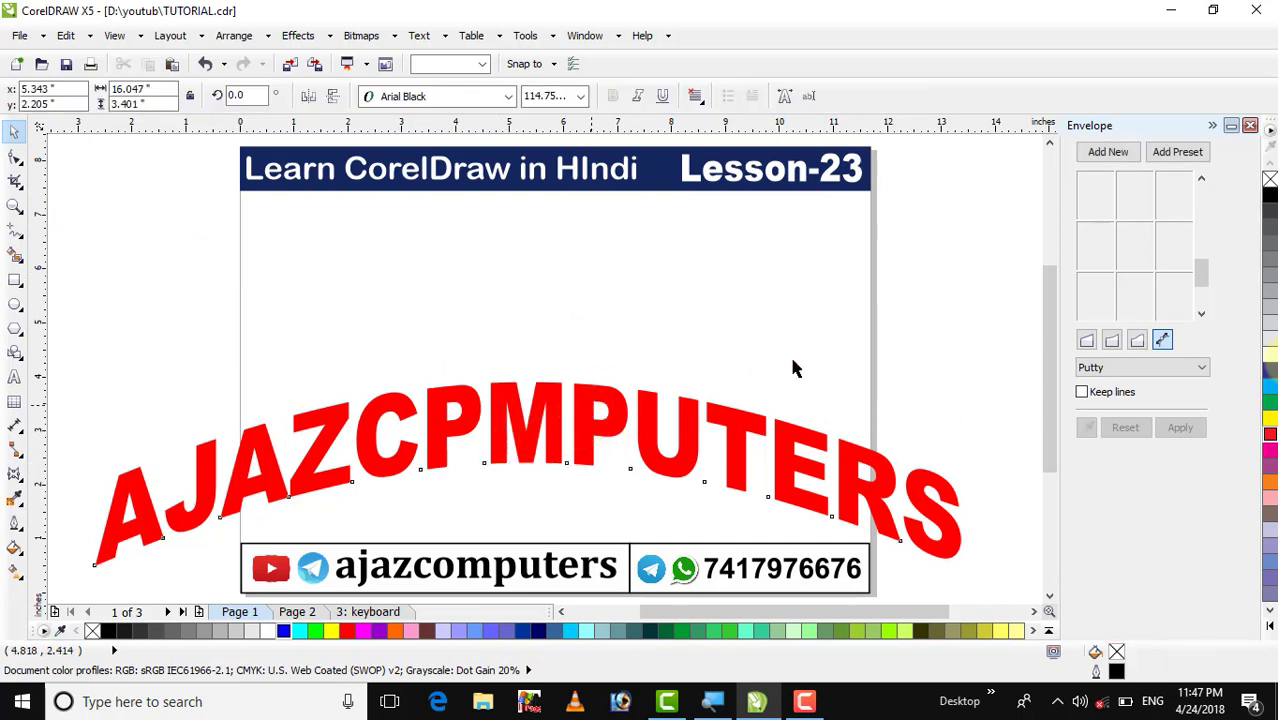
pyautogui.press('Delete')
# Draw a square of about 3.37 inches on the empty page and move it horizontally towards the page centre
pyautogui.click(13, 283)
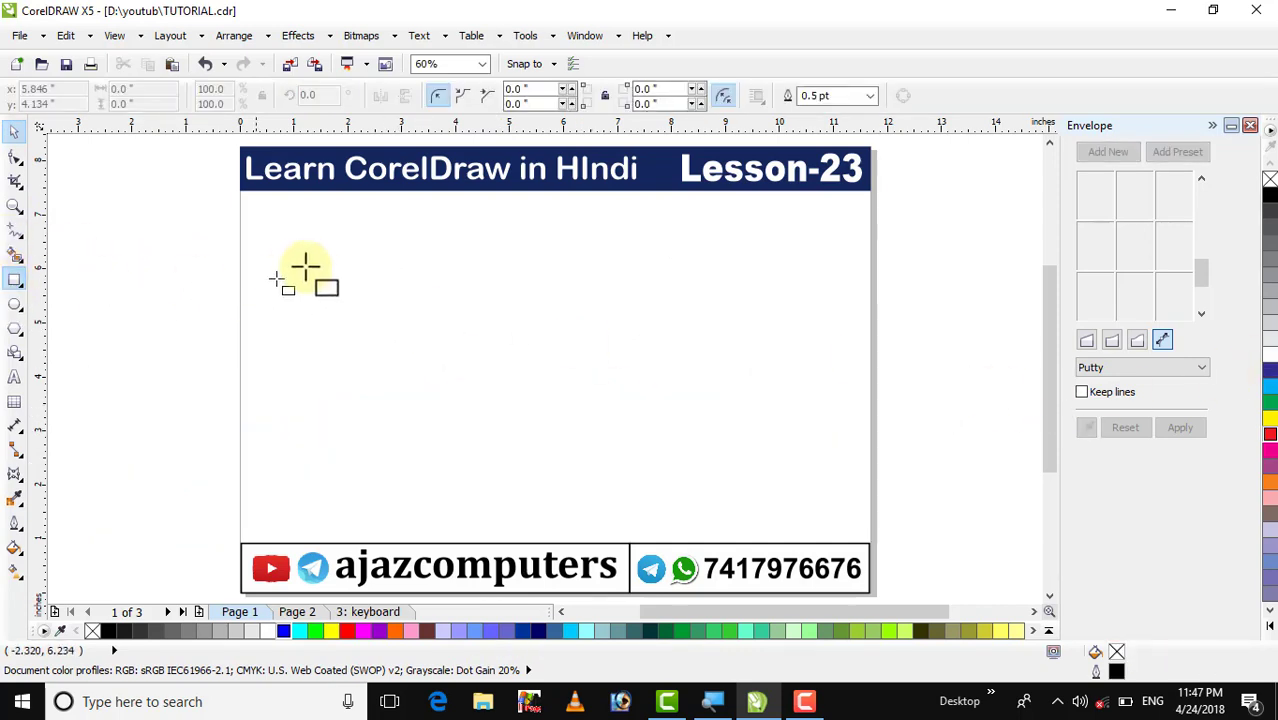
pyautogui.moveTo(320, 258); pyautogui.dragTo(502, 440)
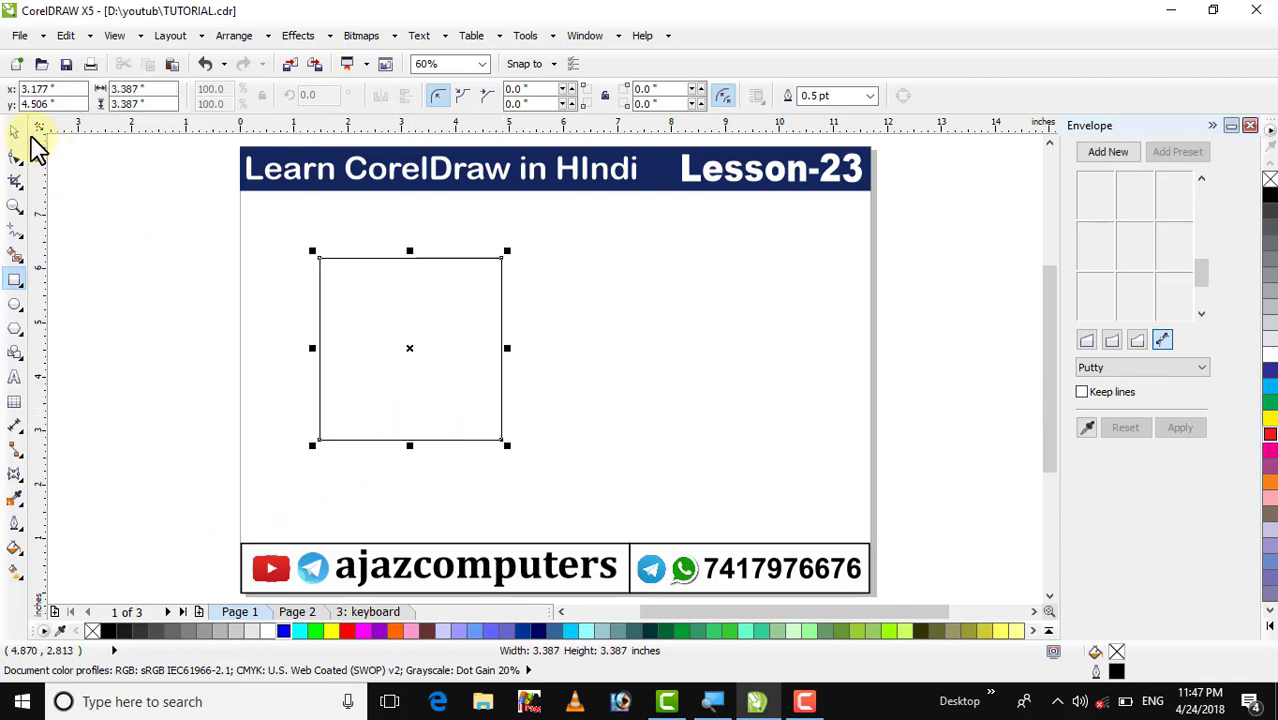
pyautogui.click(14, 133)
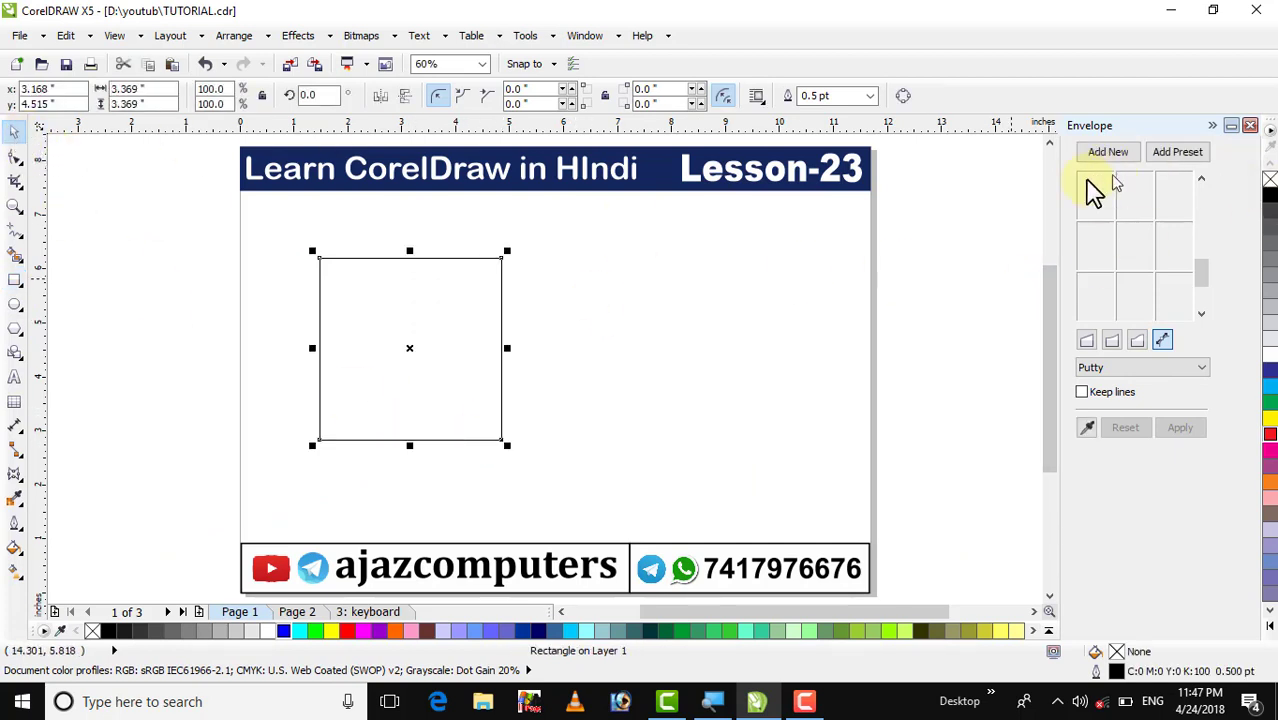
pyautogui.moveTo(328, 348); pyautogui.dragTo(425, 348)
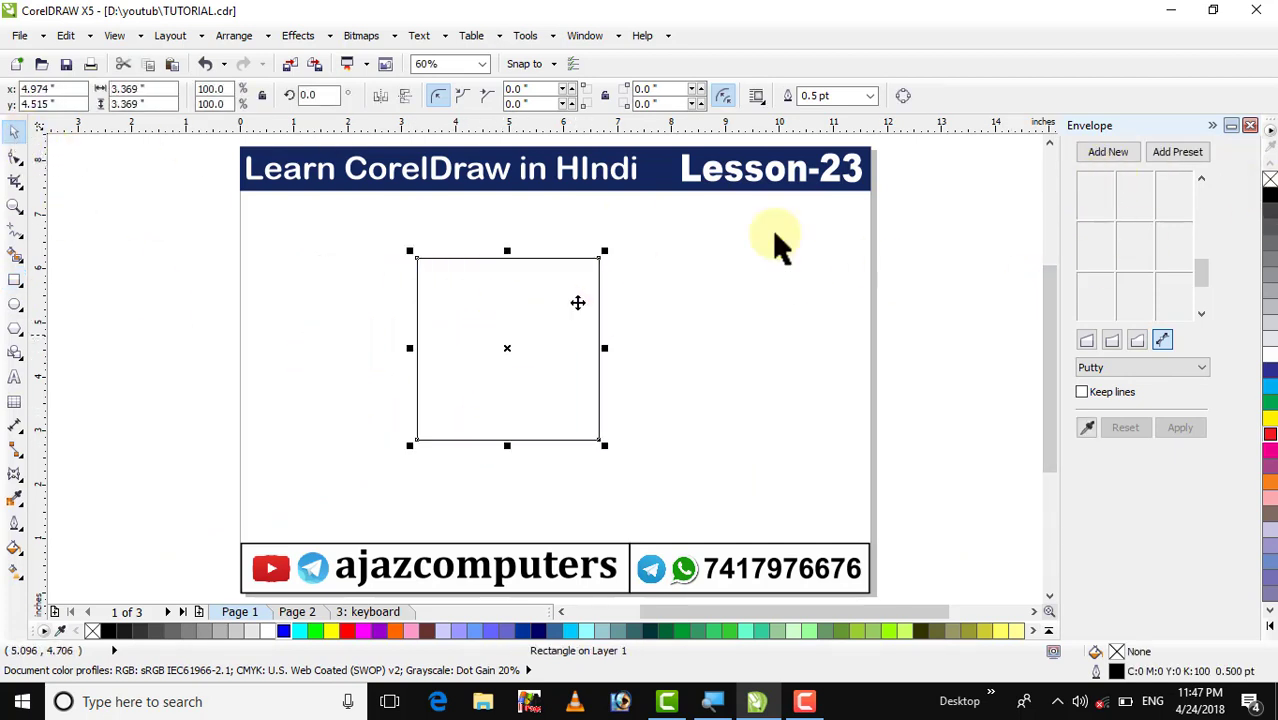
# Preview preset envelopes such as the teardrop on the square, and apply the speech-bubble preset with its tail at the lower left
pyautogui.click(1178, 155)
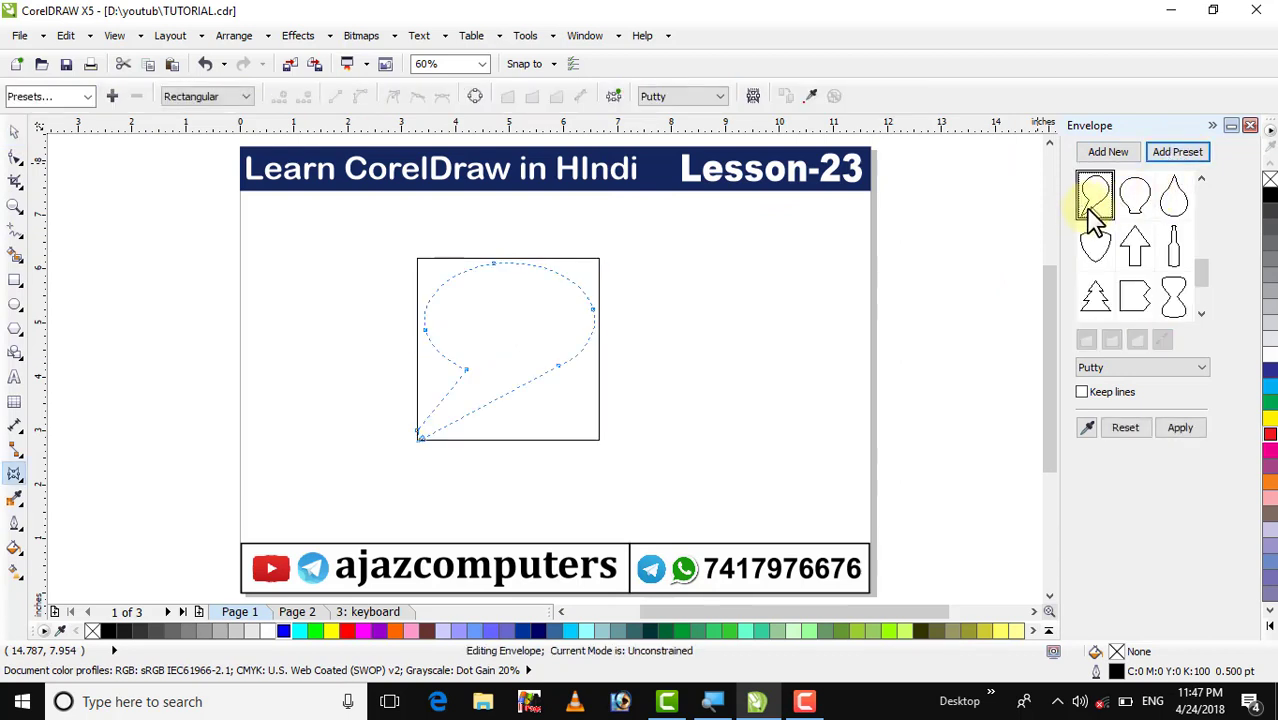
pyautogui.click(1140, 203)
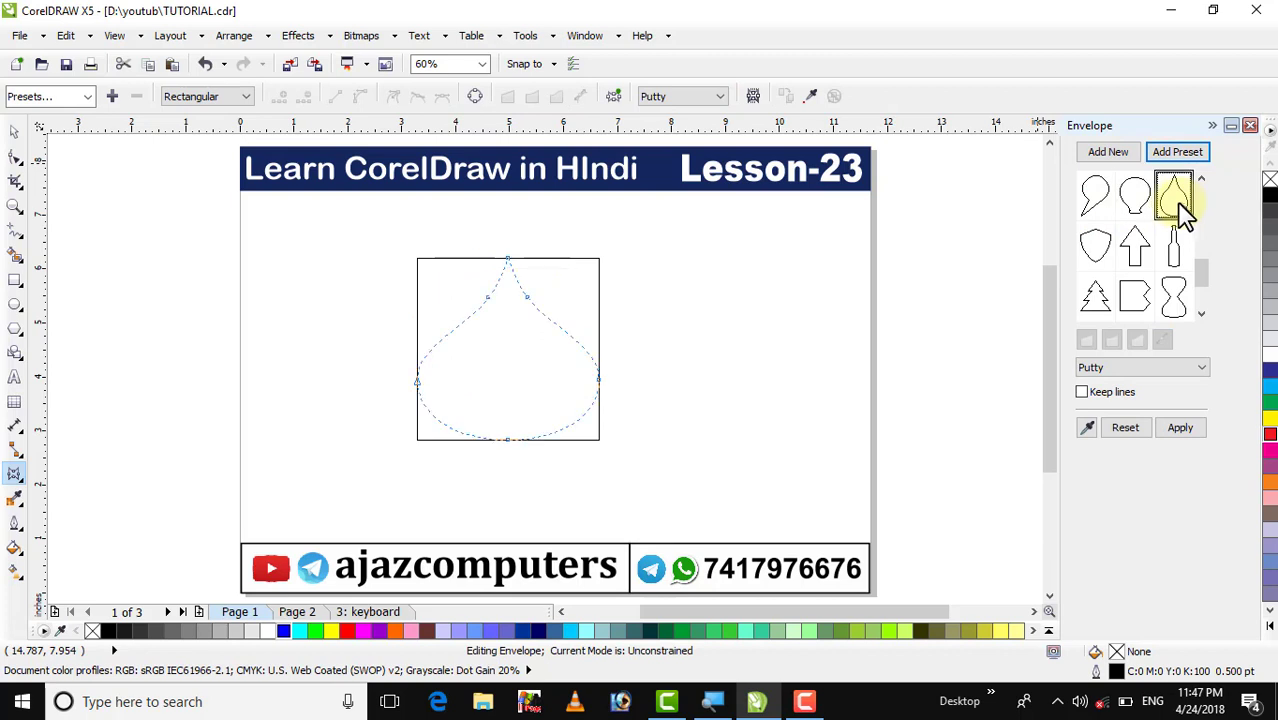
pyautogui.click(1097, 205)
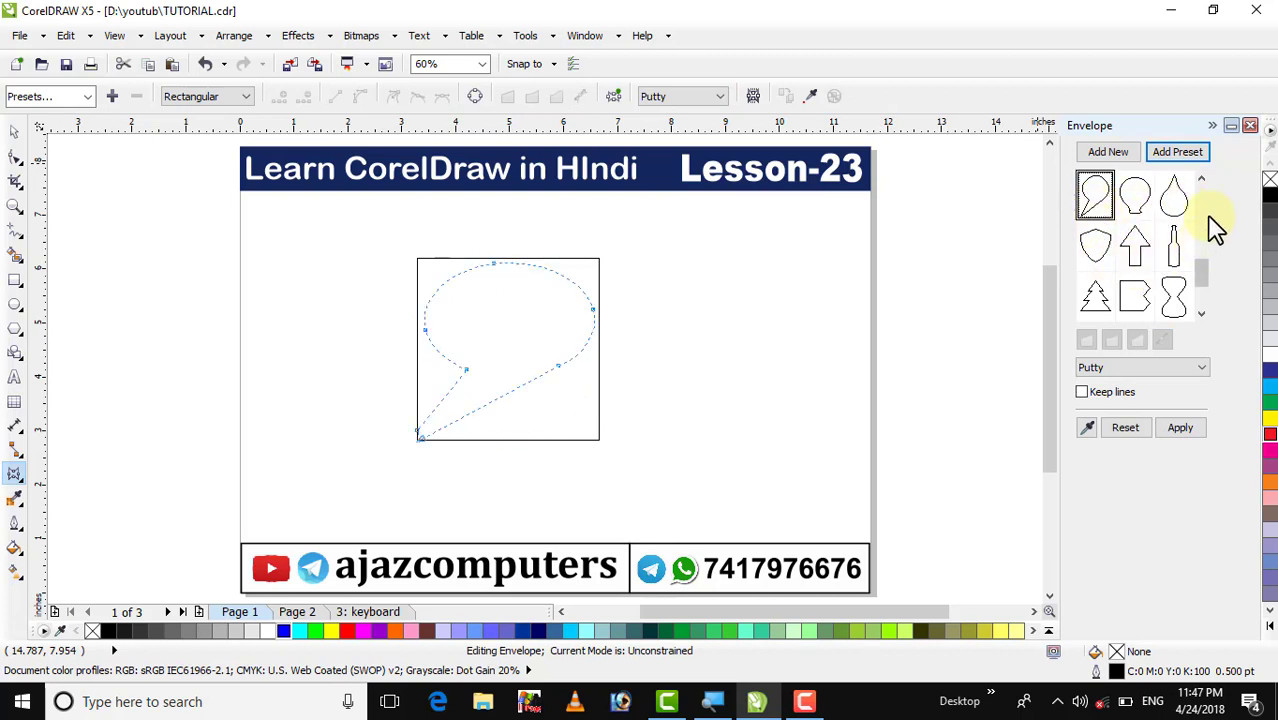
pyautogui.moveTo(1197, 282)
pyautogui.mouseDown()
pyautogui.moveTo(1198, 223)
pyautogui.moveTo(1197, 305)
pyautogui.moveTo(1197, 283)
pyautogui.mouseUp()
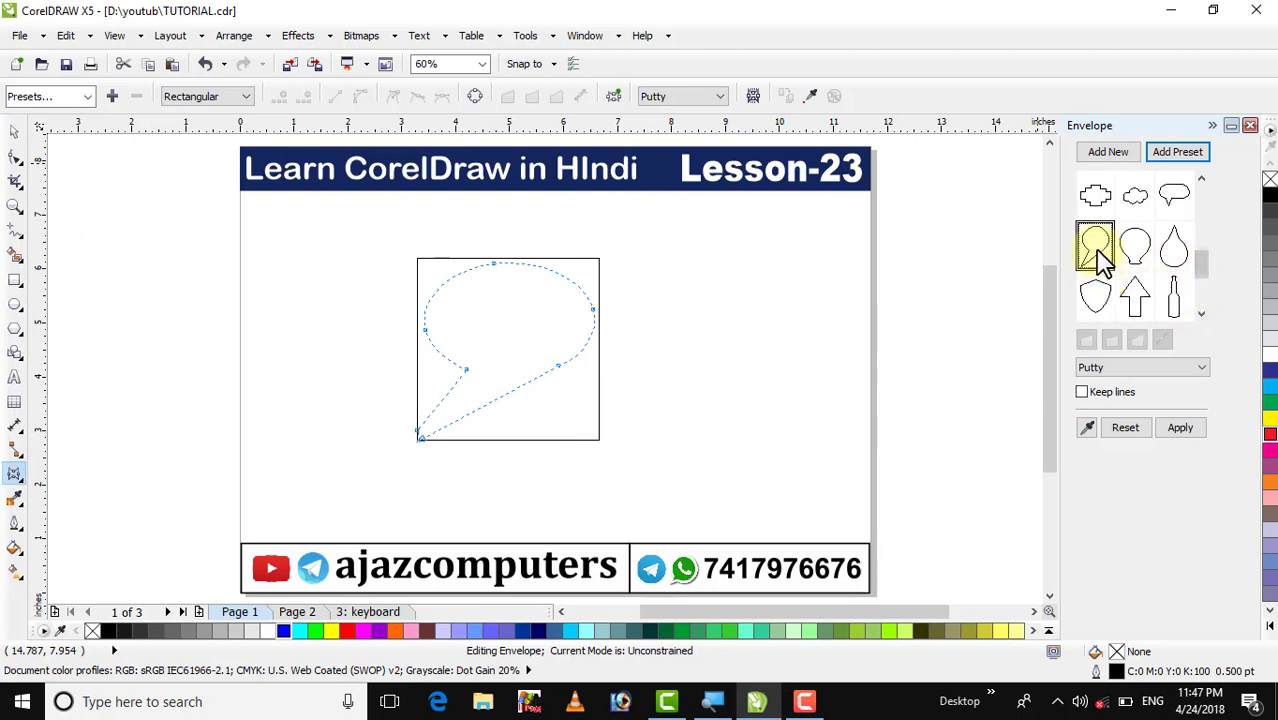
pyautogui.click(1180, 428)
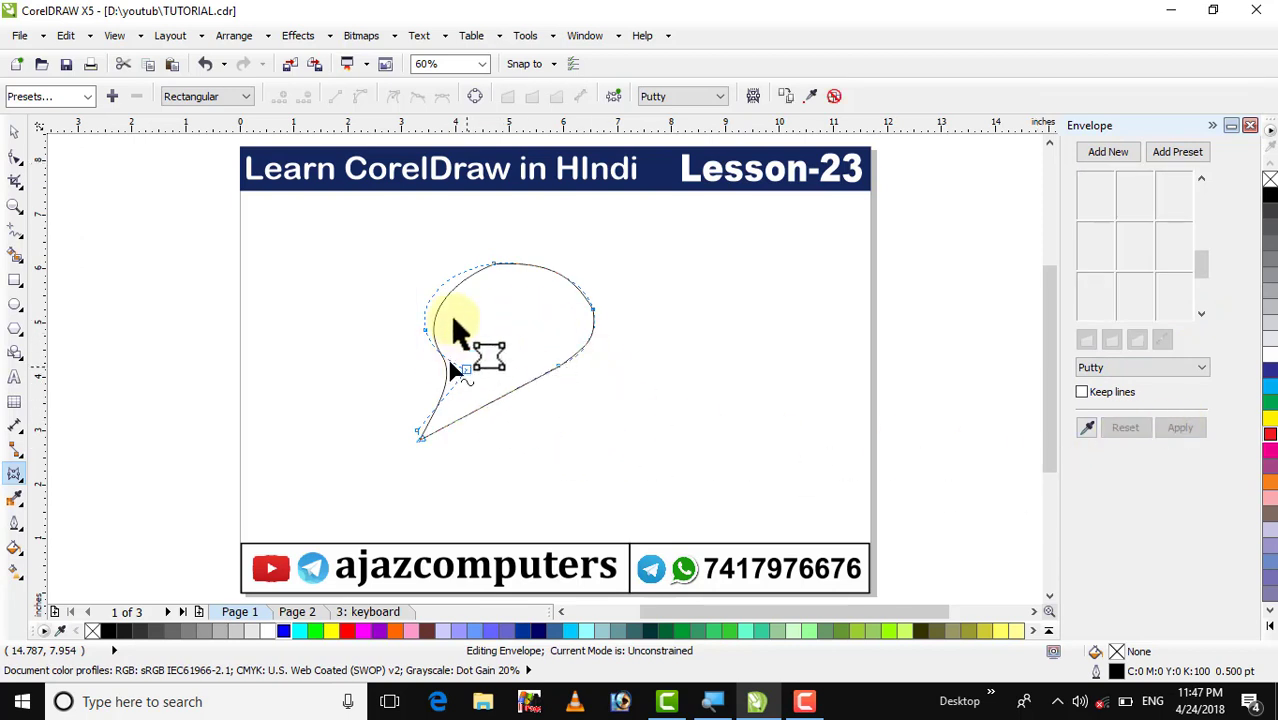